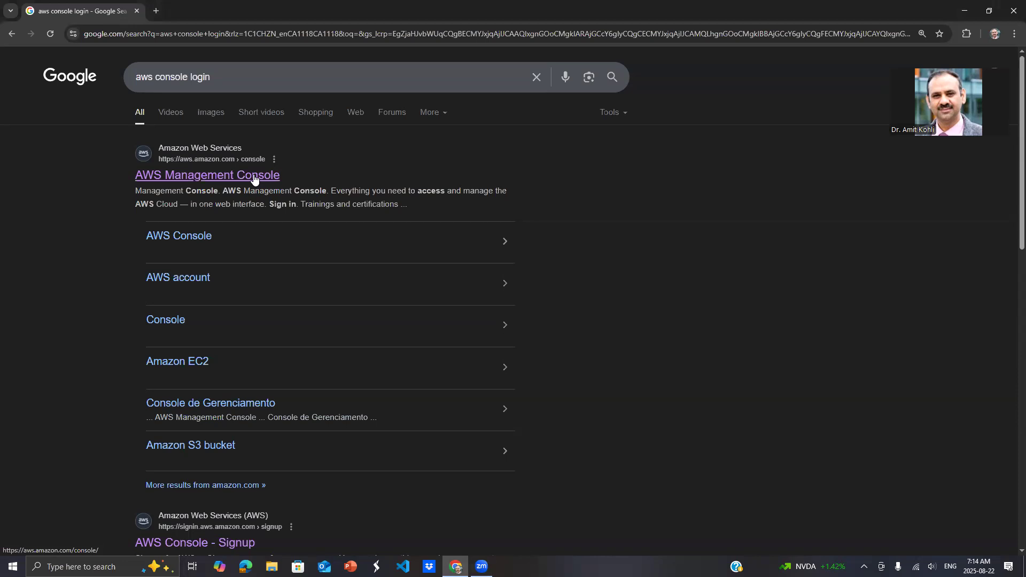
# Step: Open the AWS Management Console from the search results, sign in, and go to the EC2 service
pyautogui.click(254, 176)
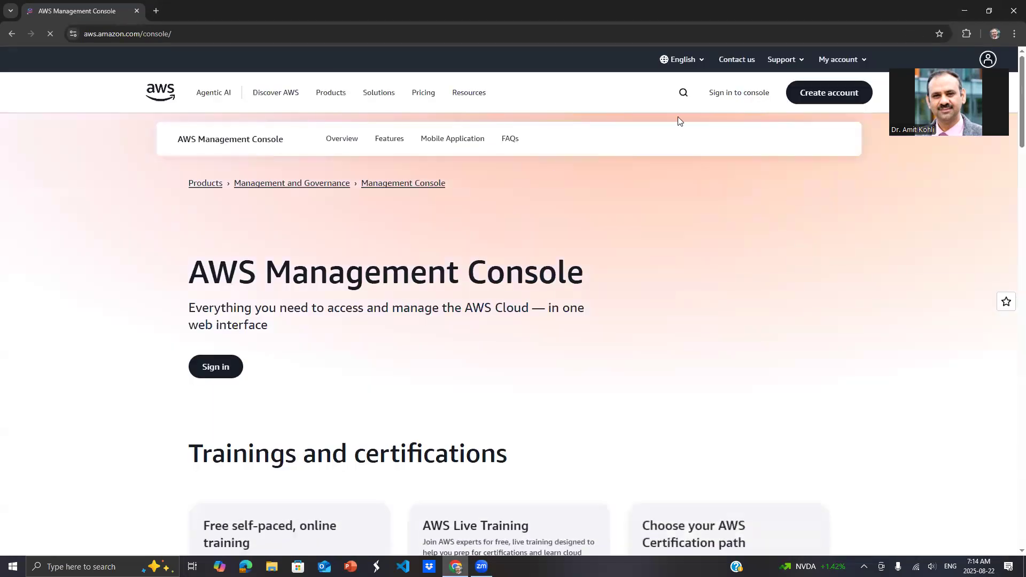
pyautogui.click(751, 95)
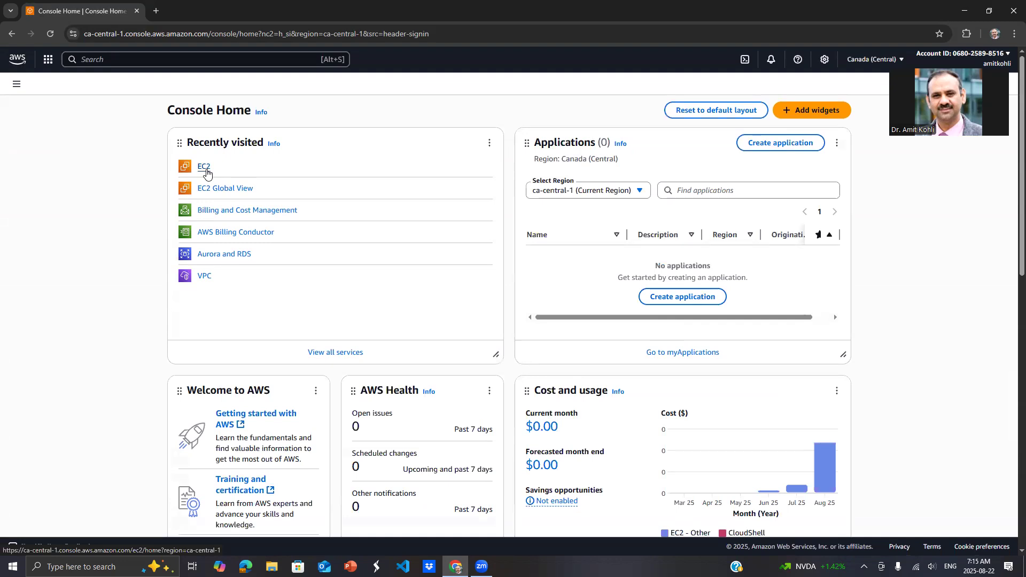
pyautogui.click(205, 168)
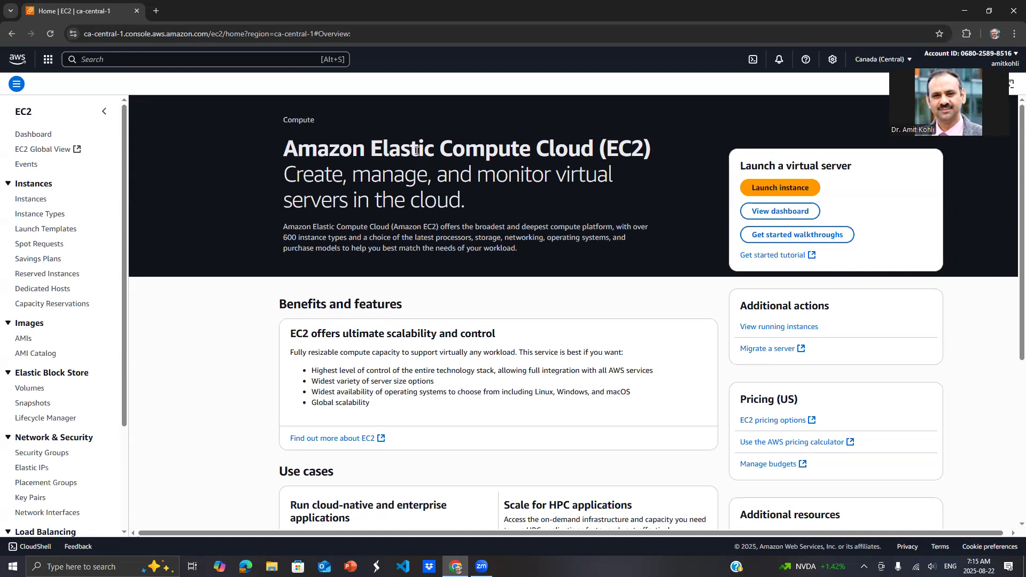
# Step: Start launching a new EC2 instance and name it WINDOW12345
pyautogui.click(794, 189)
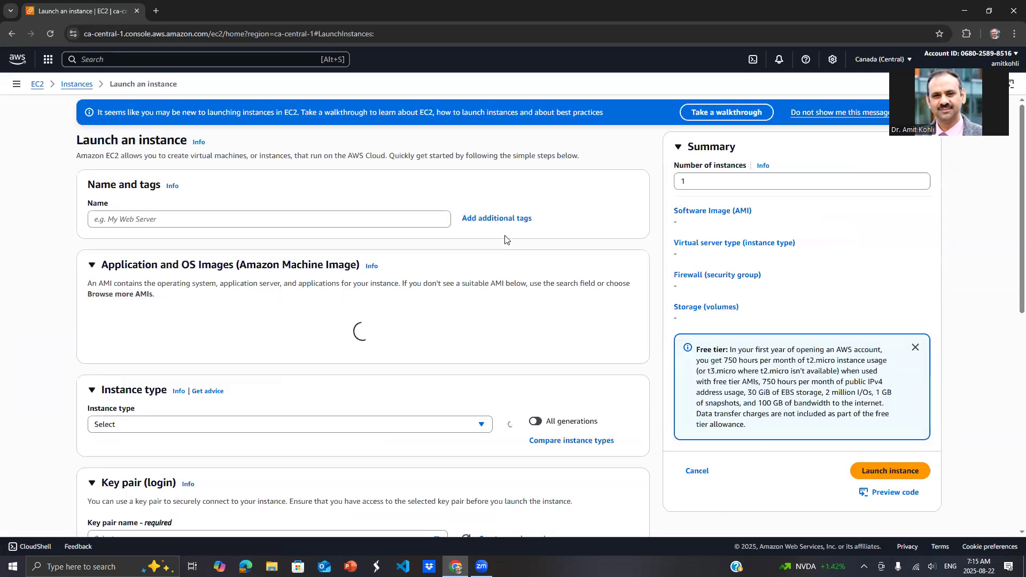
pyautogui.click(99, 219)
pyautogui.write('W')
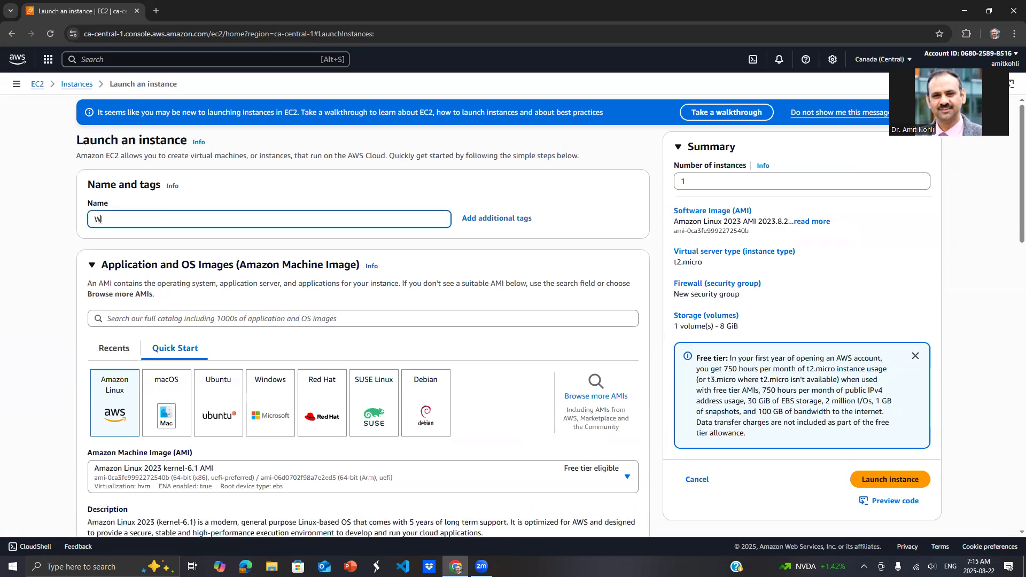
pyautogui.write('INDOW12345')
# Step: Browse more AMIs, filter the catalog to All Windows, and select the Microsoft Windows Server 2019 Base image
pyautogui.scroll(-3, 447, 400)
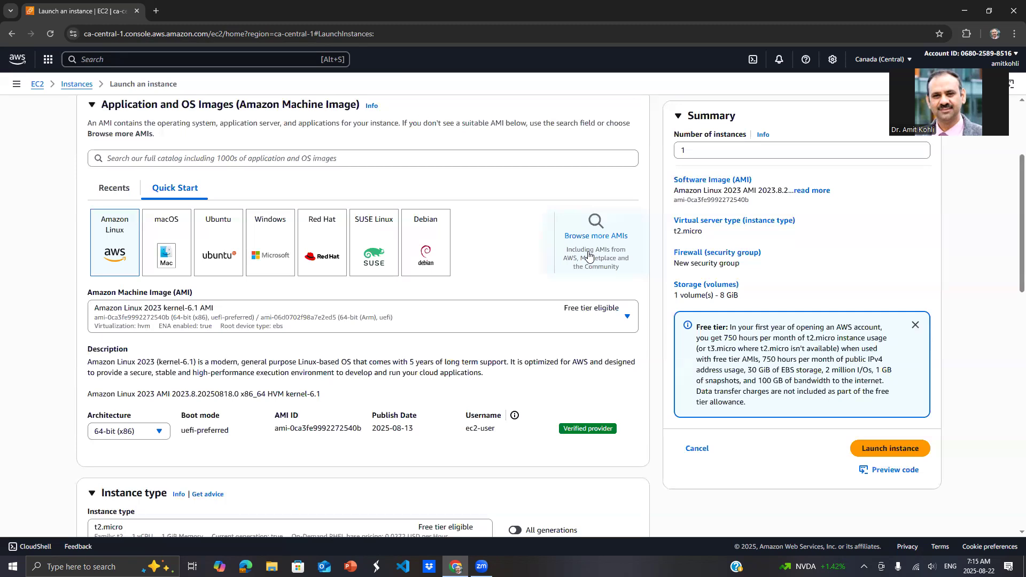
pyautogui.click(588, 255)
pyautogui.scroll(-1, 575, 394)
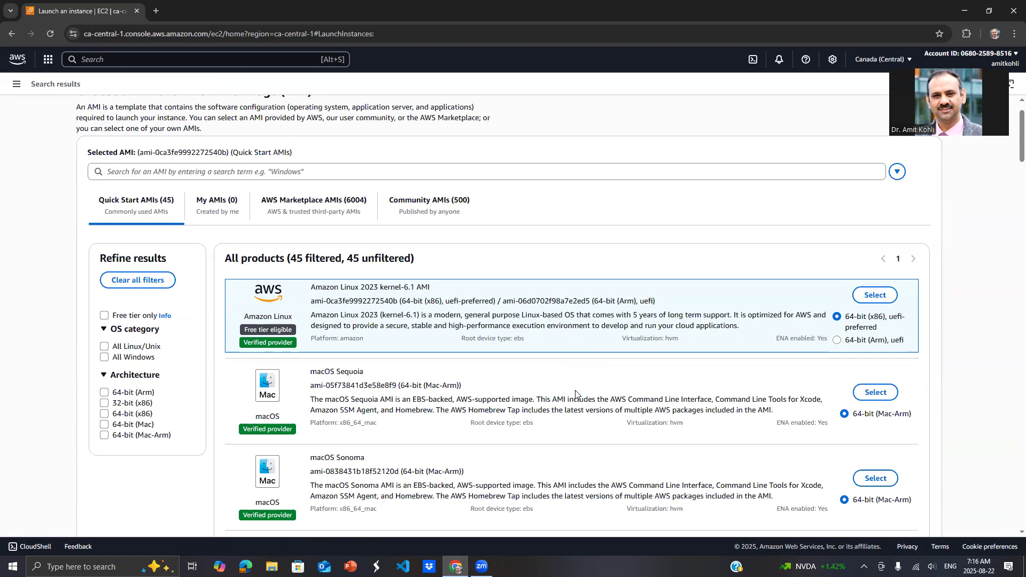
pyautogui.click(104, 358)
pyautogui.scroll(-3, 558, 426)
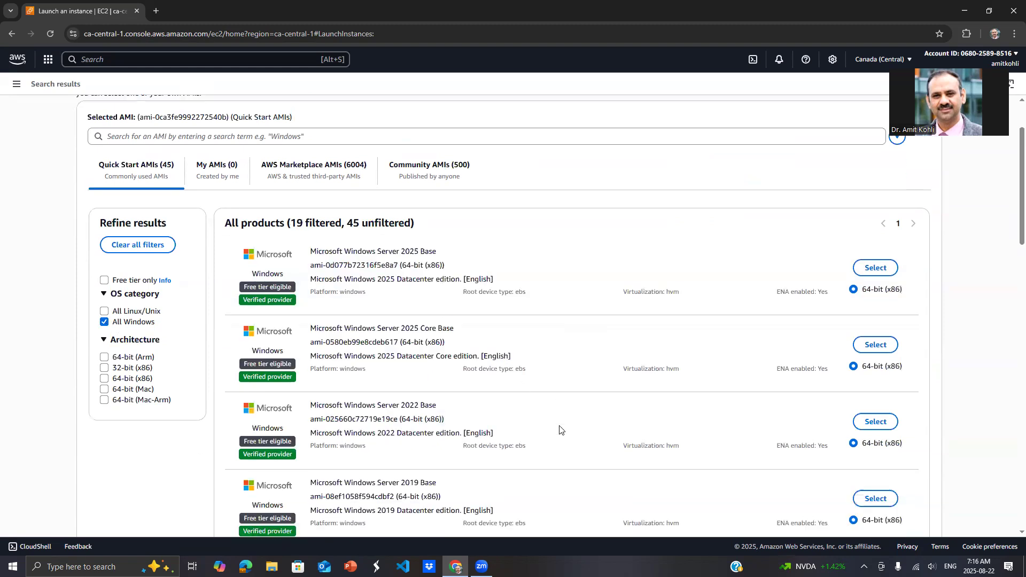
pyautogui.scroll(-2, 559, 429)
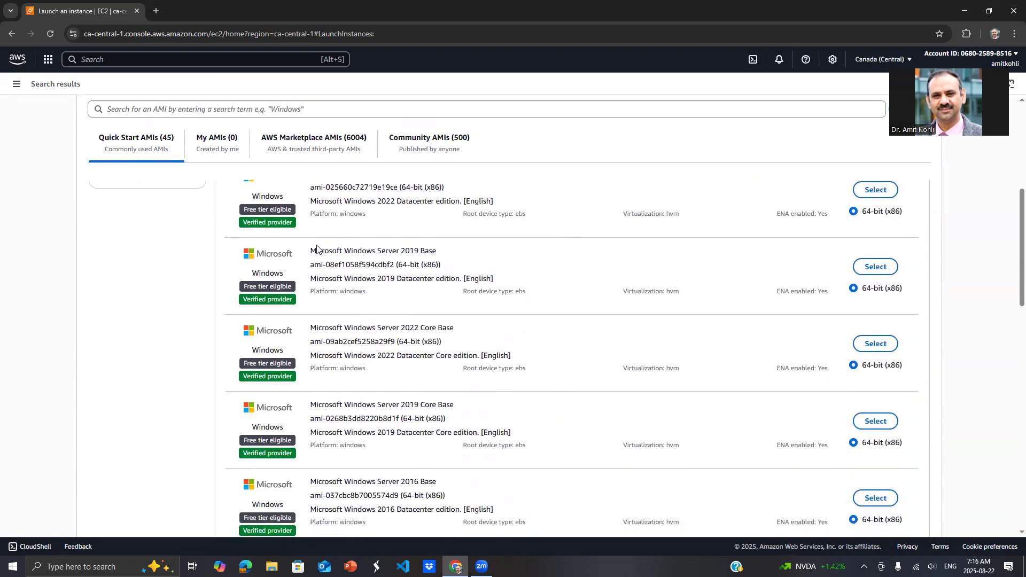
pyautogui.moveTo(314, 248); pyautogui.dragTo(455, 259)
pyautogui.click(467, 261)
pyautogui.click(876, 267)
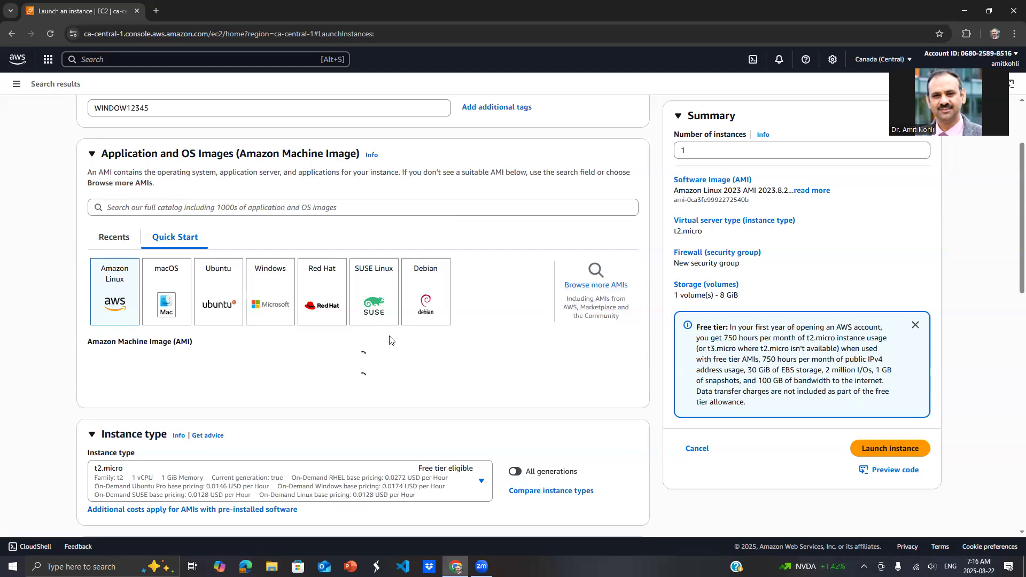
# Step: Review the instance type, key pair, network and firewall settings of the launch configuration
pyautogui.scroll(-2, 389, 340)
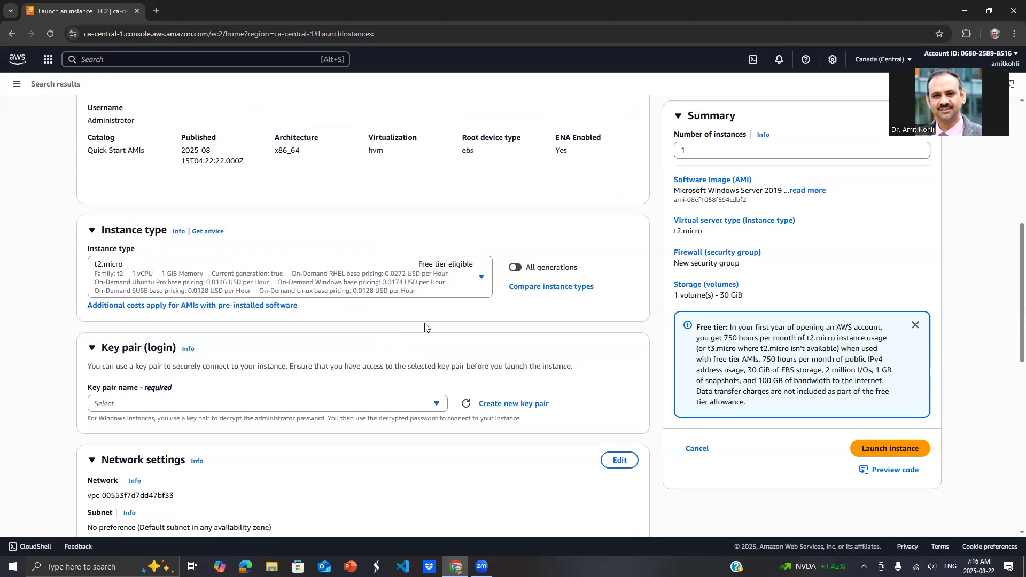
pyautogui.click(480, 278)
pyautogui.click(480, 279)
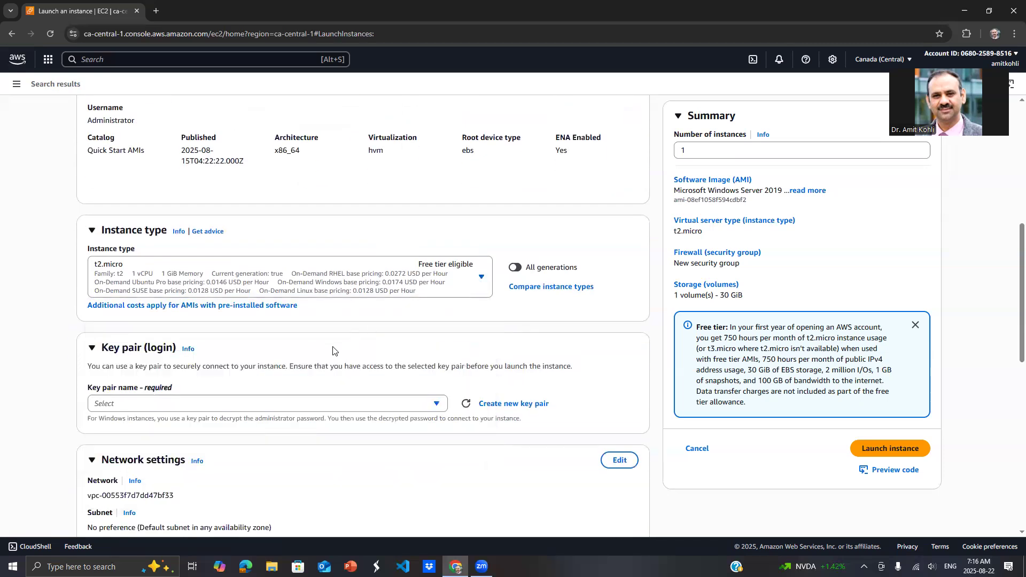
pyautogui.scroll(-2, 218, 367)
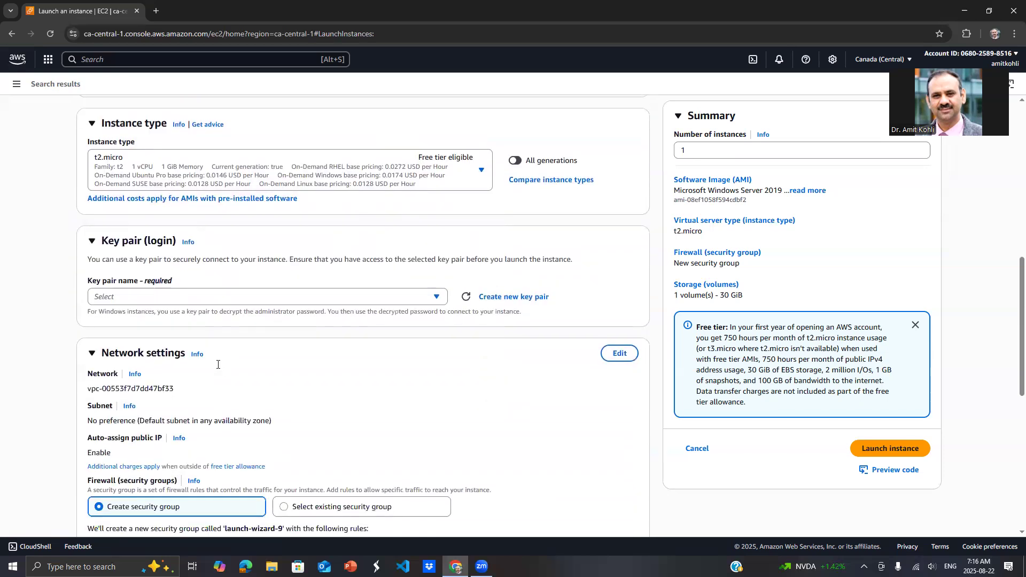
pyautogui.scroll(-2, 218, 368)
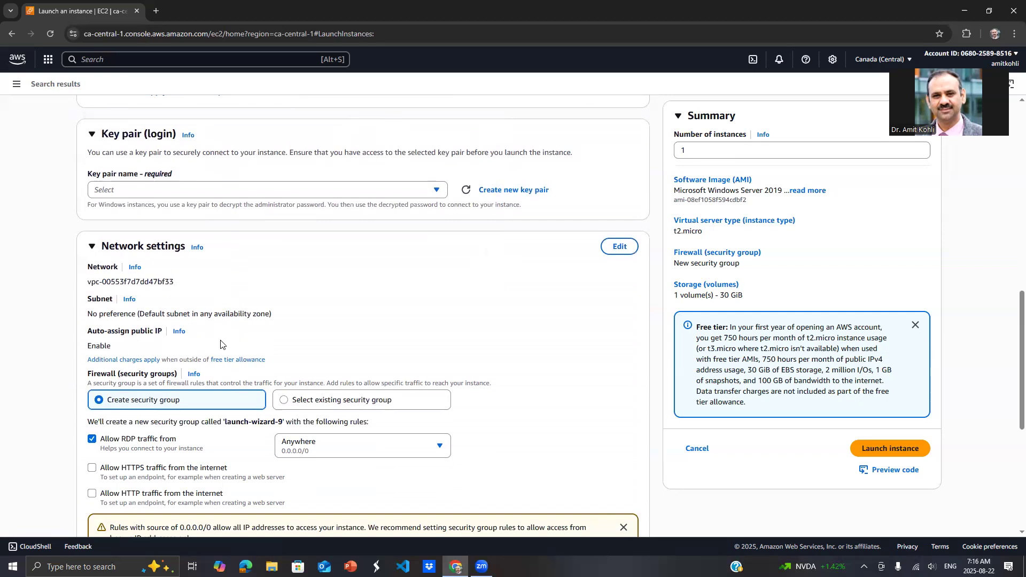
pyautogui.scroll(-3, 220, 344)
pyautogui.scroll(-2, 221, 344)
pyautogui.scroll(4, 221, 347)
pyautogui.scroll(3, 221, 346)
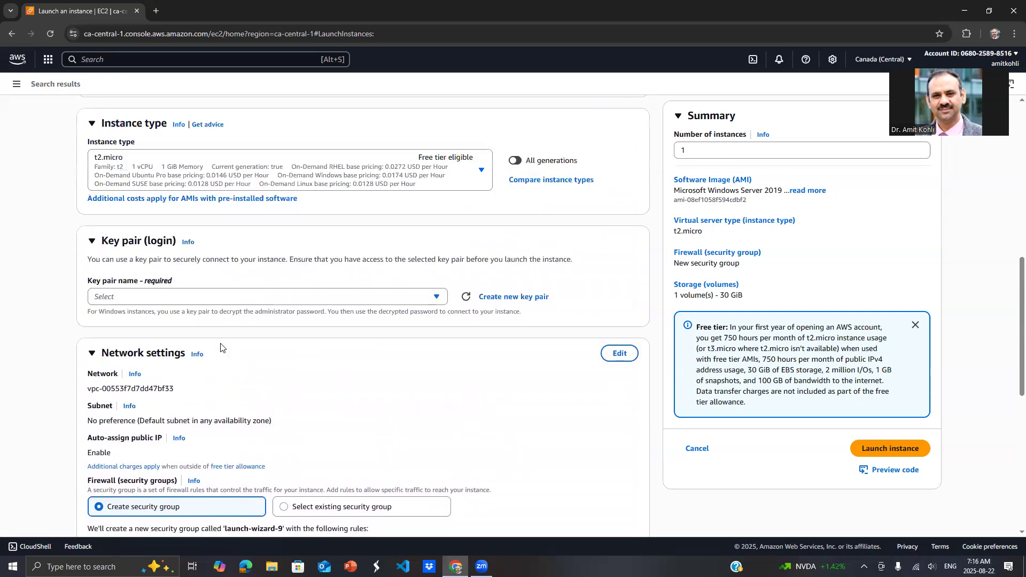
# Step: Create a new RSA key pair named WINDOW12345KEY in .pem format for the instance
pyautogui.click(509, 302)
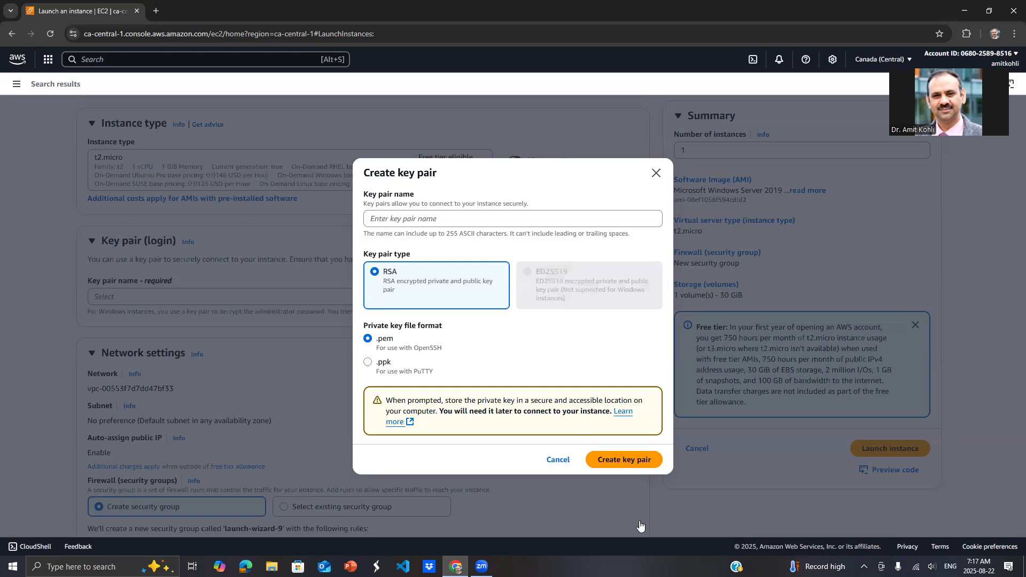
pyautogui.click(610, 460)
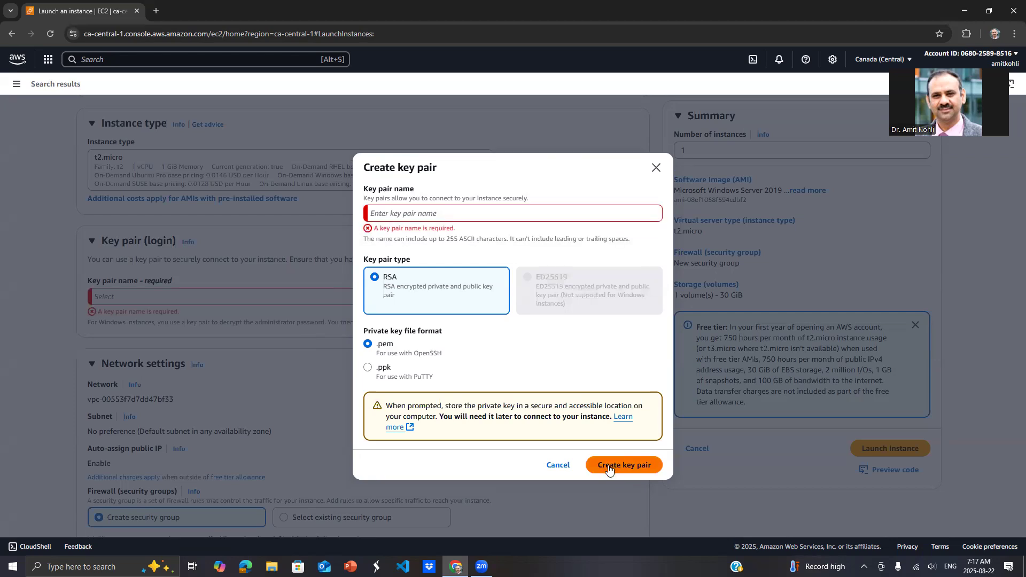
pyautogui.click(396, 215)
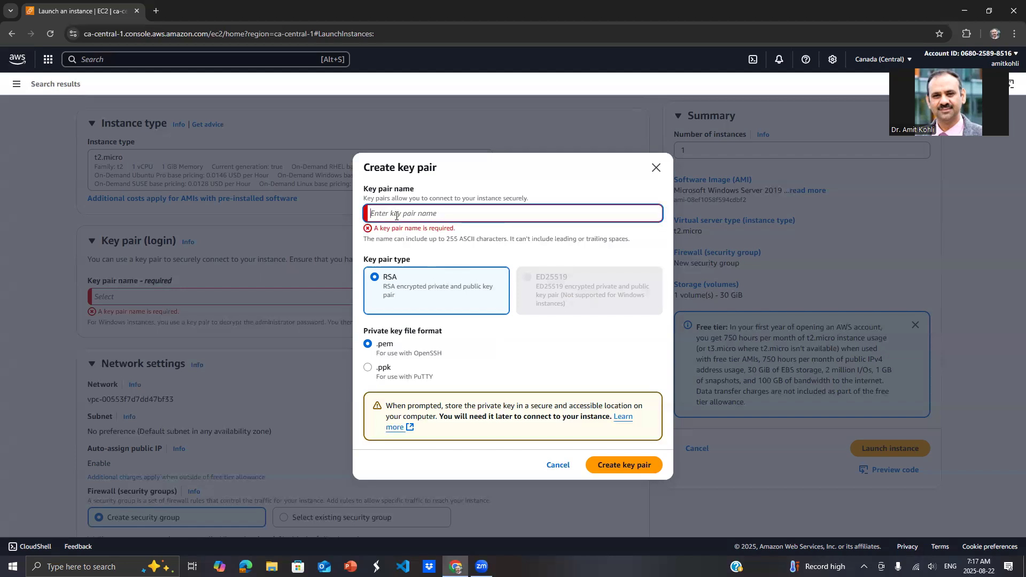
pyautogui.write('WINDOW')
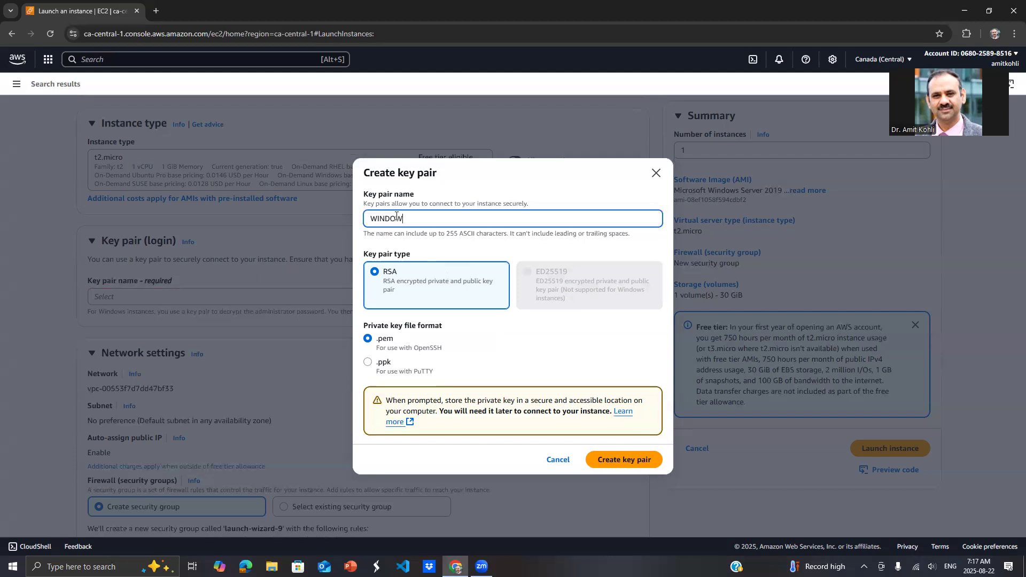
pyautogui.write('12345KEY')
pyautogui.click(591, 463)
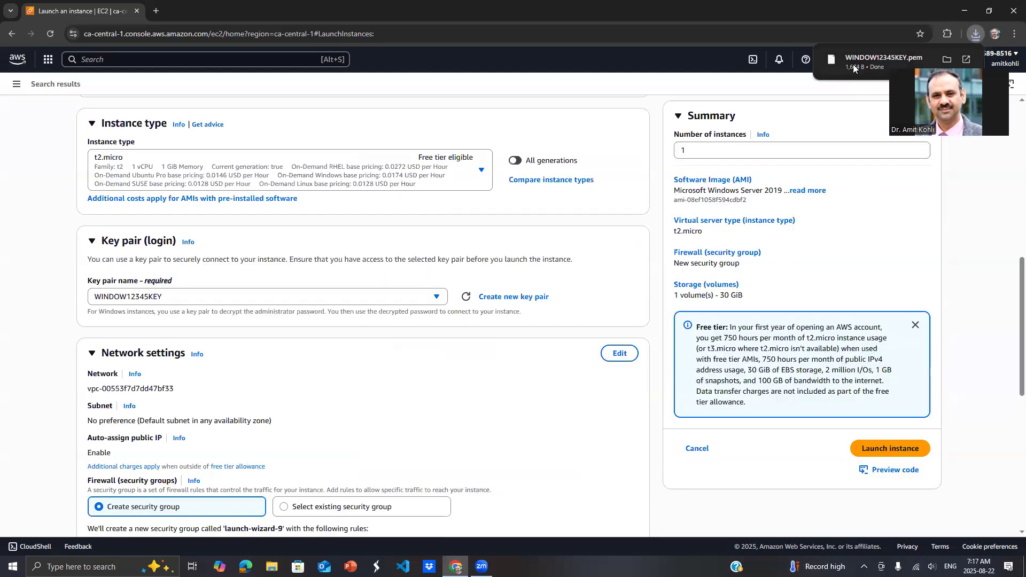
# Step: Launch the configured instance and open the list of all instances
pyautogui.moveTo(843, 60)
pyautogui.click(872, 454)
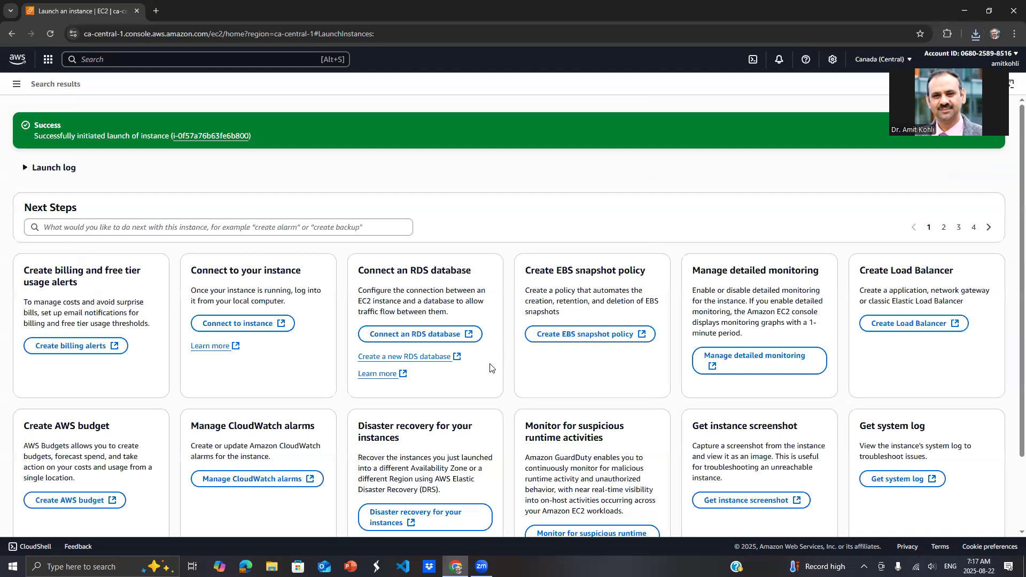
pyautogui.click(947, 513)
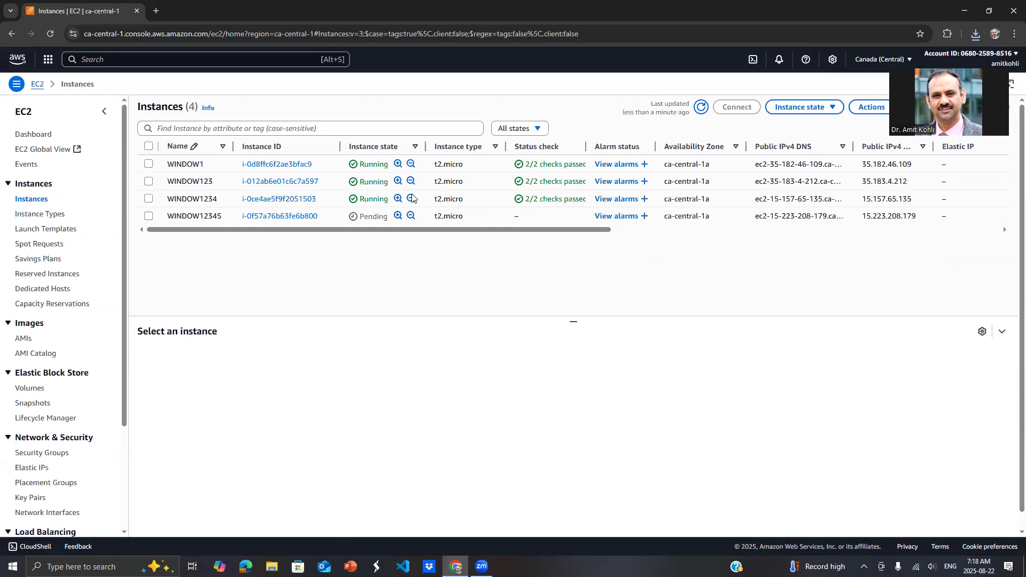
# Step: Select the WINDOW12345 instance, refresh the instance list, and look through its security, networking and status check details
pyautogui.click(179, 217)
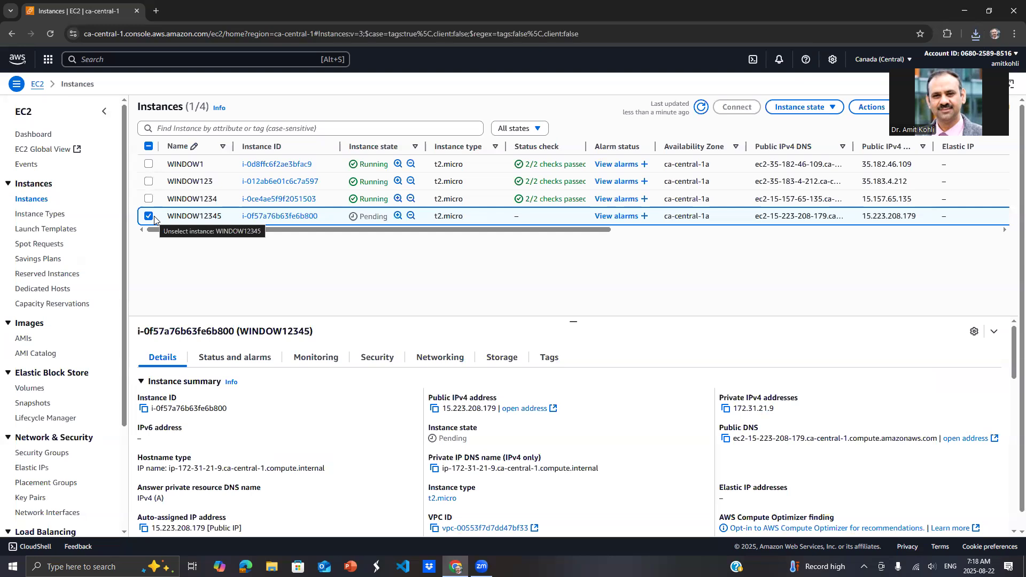
pyautogui.click(702, 111)
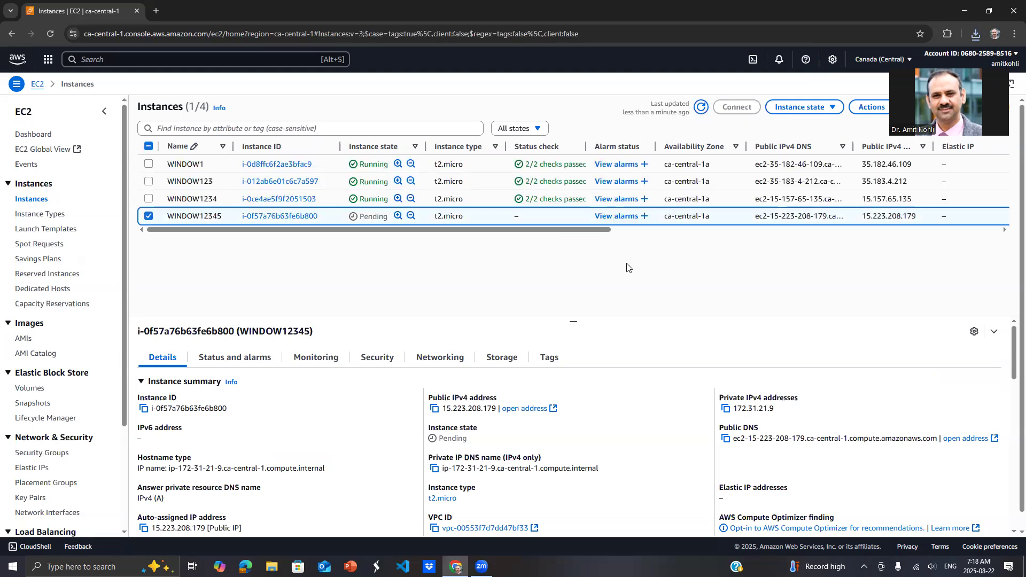
pyautogui.click(377, 364)
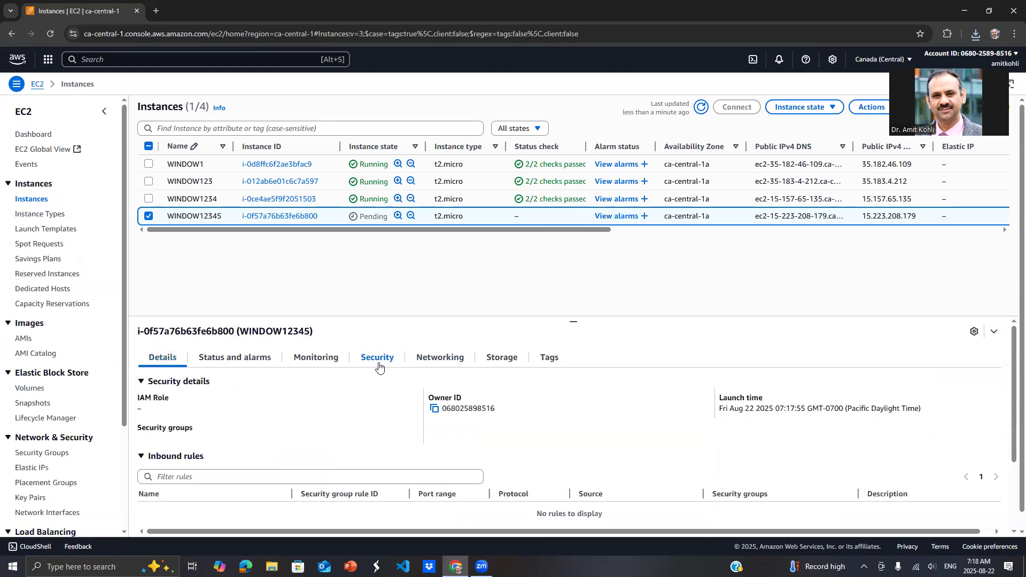
pyautogui.click(436, 365)
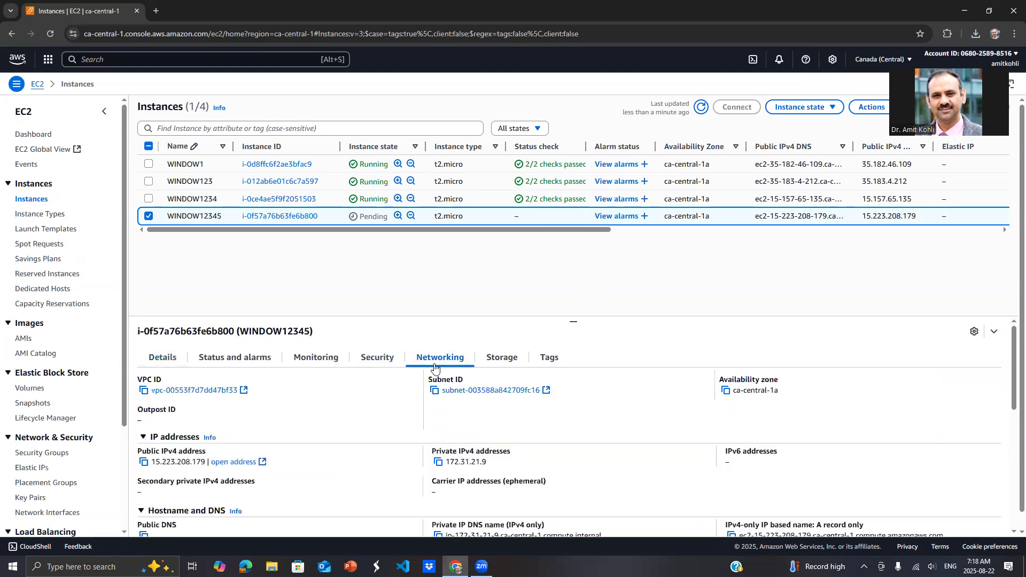
pyautogui.click(257, 358)
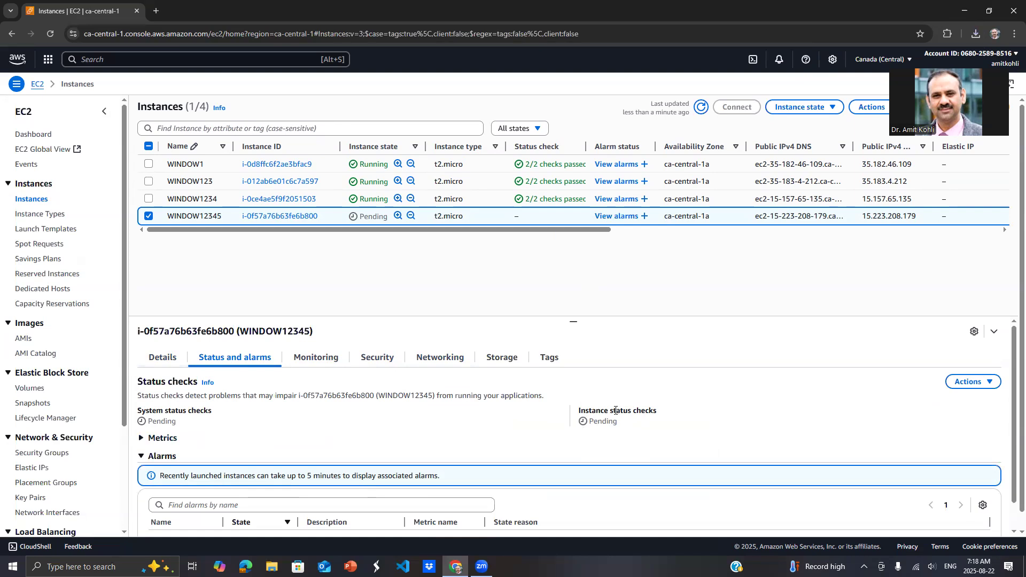
# Step: Examine the WINDOW12345 instance's inbound and outbound security rules and its networking details
pyautogui.click(377, 364)
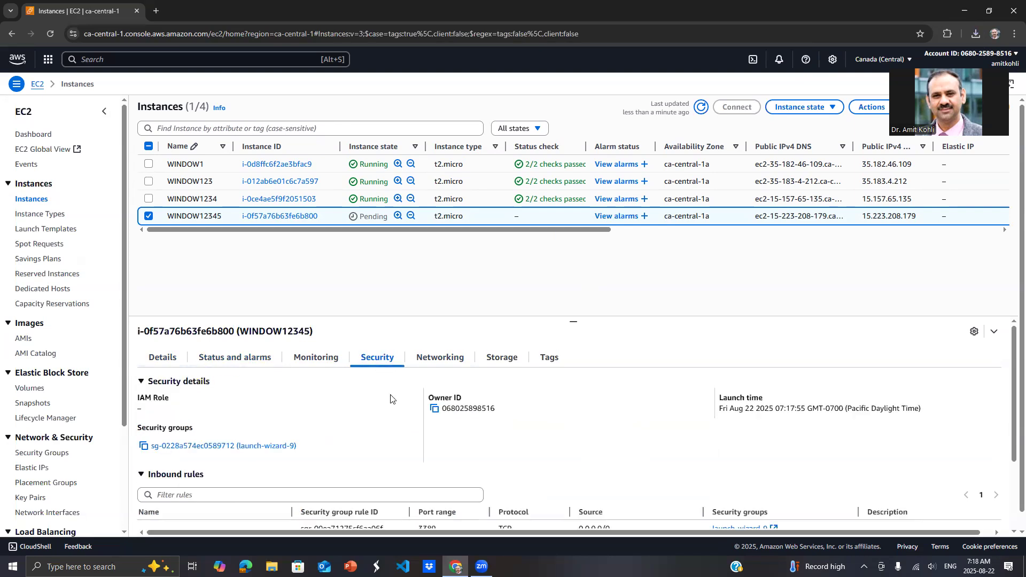
pyautogui.scroll(-2, 388, 403)
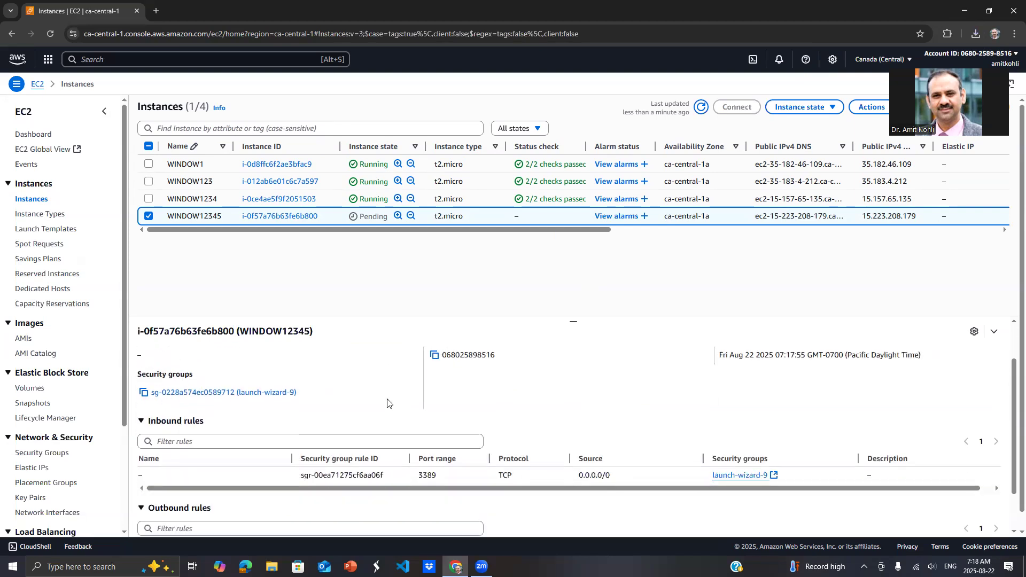
pyautogui.scroll(-1, 388, 403)
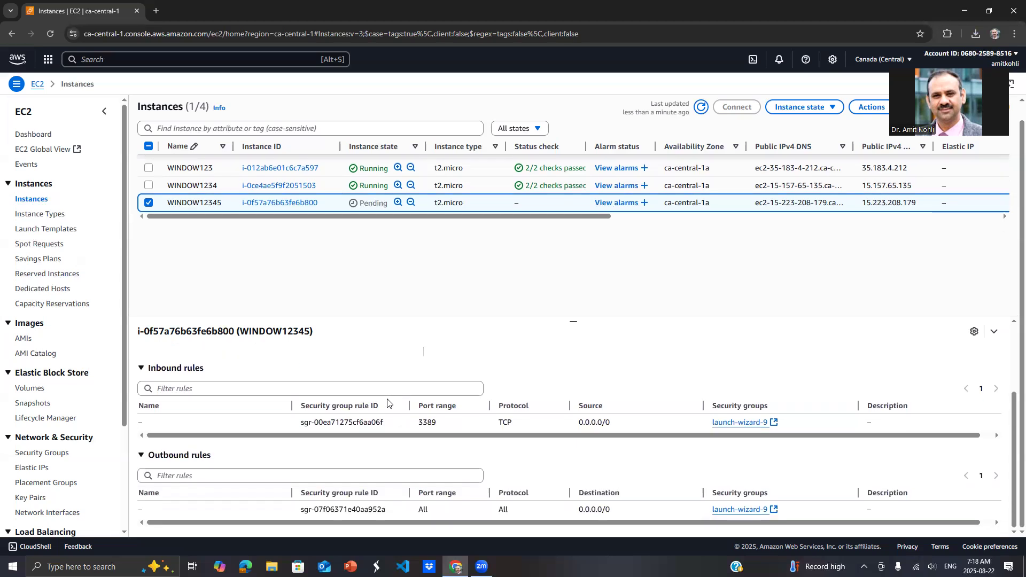
pyautogui.scroll(3, 388, 403)
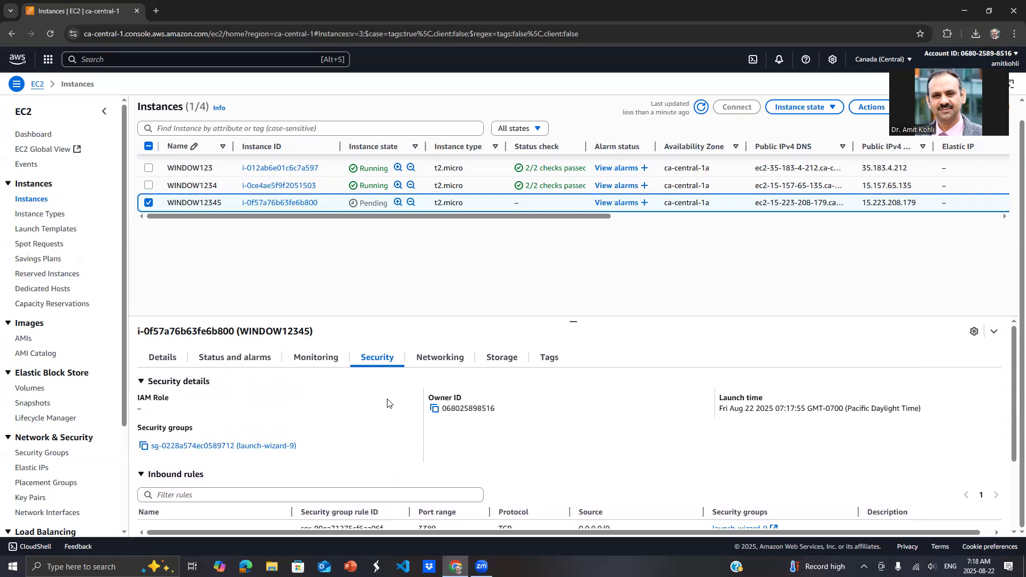
pyautogui.click(427, 357)
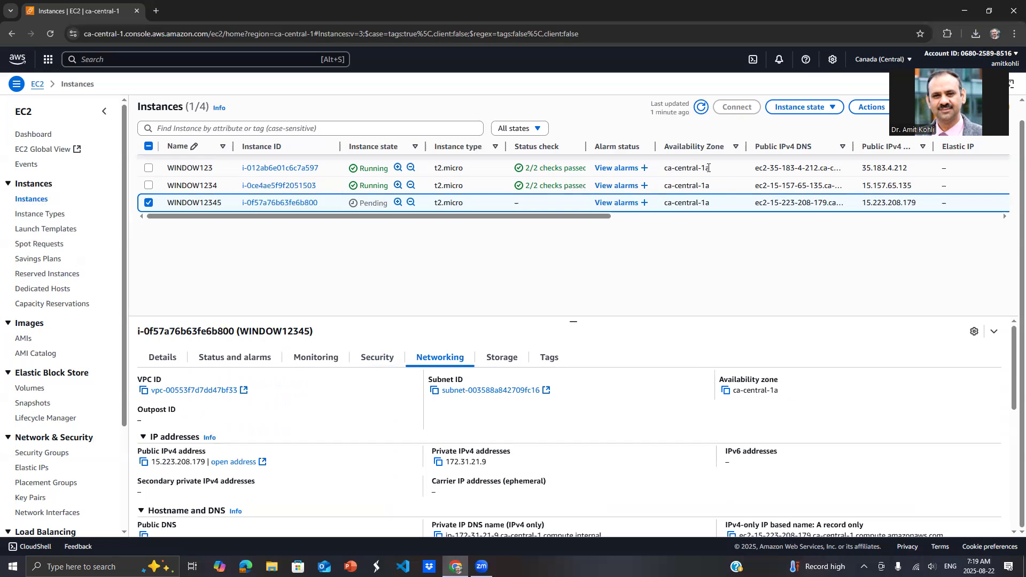
# Step: Refresh the instance list to check WINDOW12345's state, and view its monitoring and security information
pyautogui.click(701, 108)
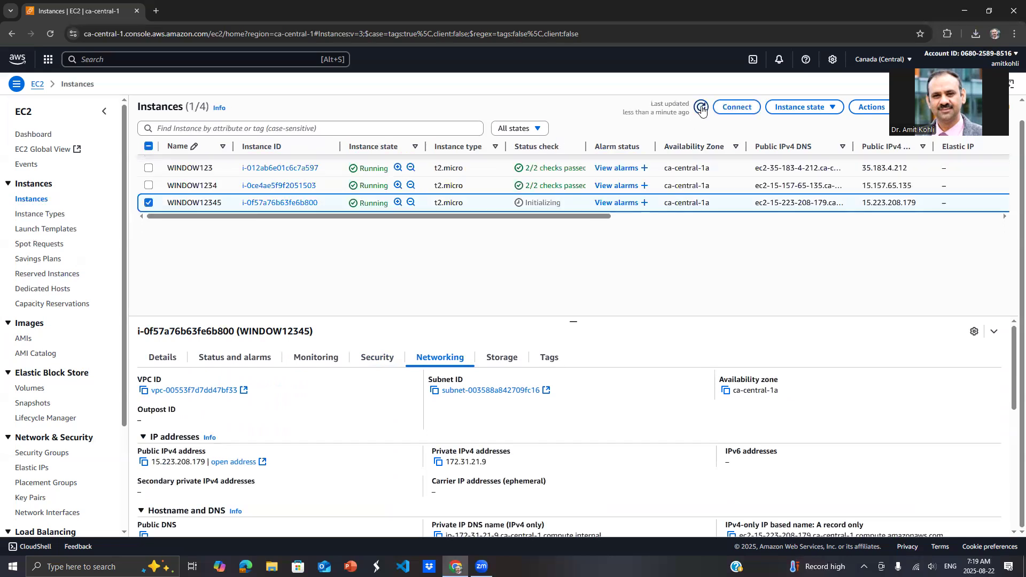
pyautogui.click(702, 107)
pyautogui.click(322, 363)
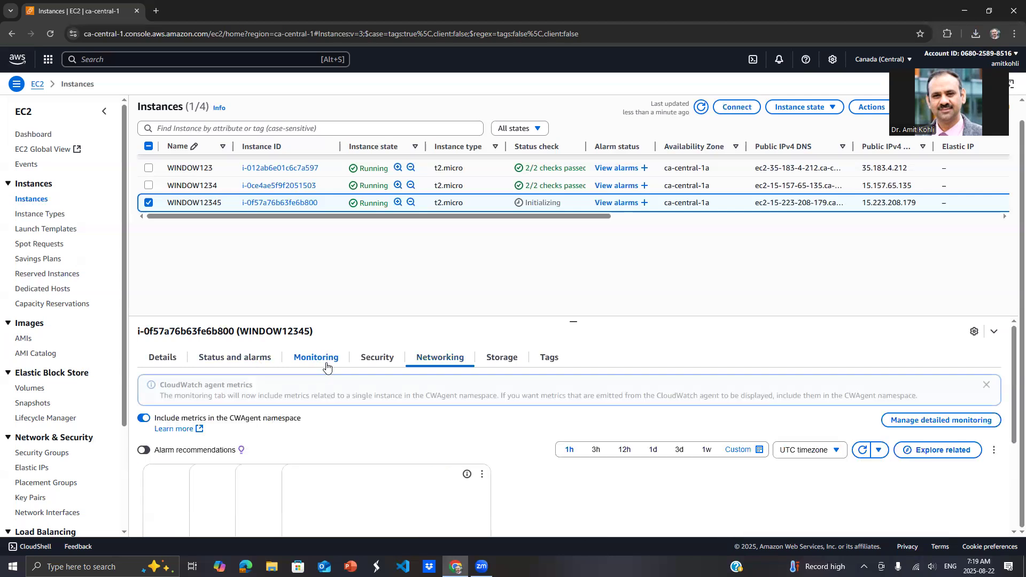
pyautogui.click(376, 364)
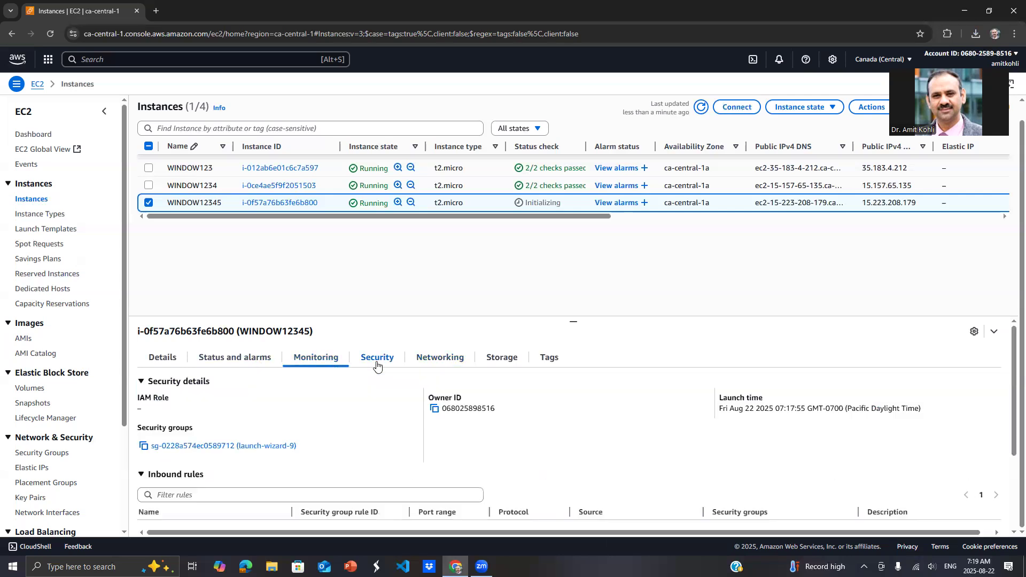
# Step: Review the WINDOW12345 instance's status checks and alarms, refreshing the instance list to update them
pyautogui.click(242, 364)
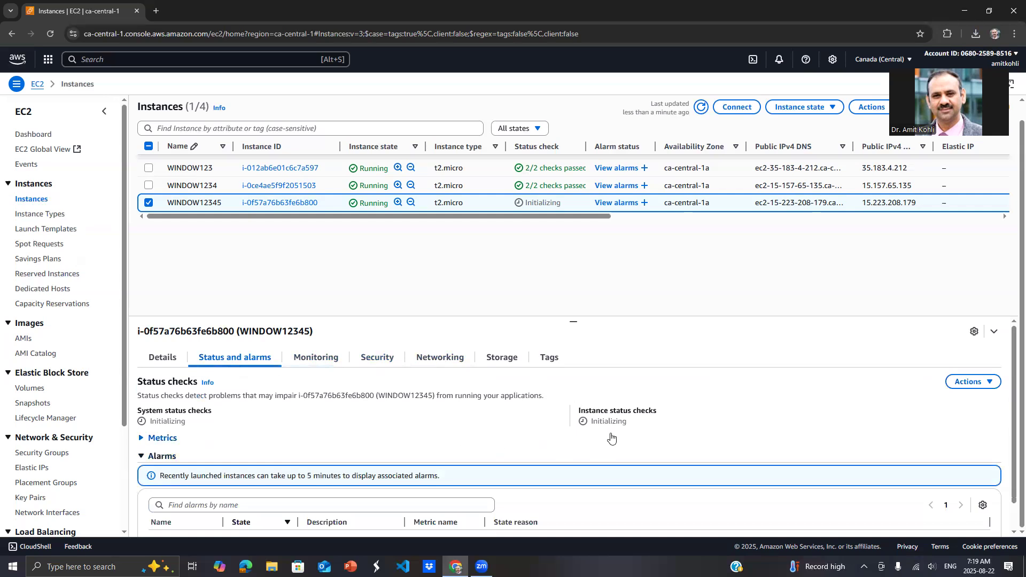
pyautogui.click(701, 107)
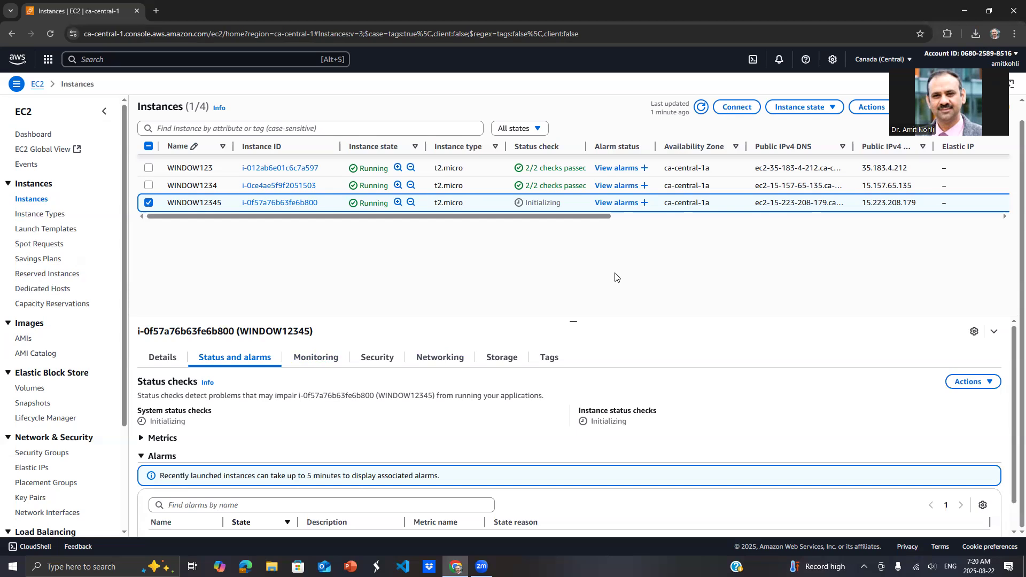
pyautogui.click(701, 109)
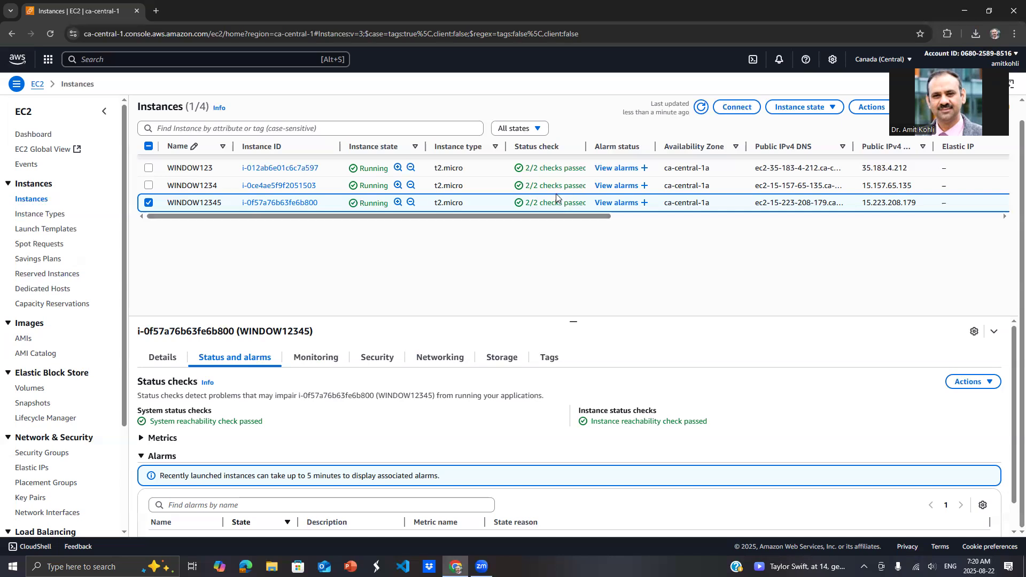
# Step: Open the connection options for the WINDOW12345 instance and show the RDP client method
pyautogui.click(737, 108)
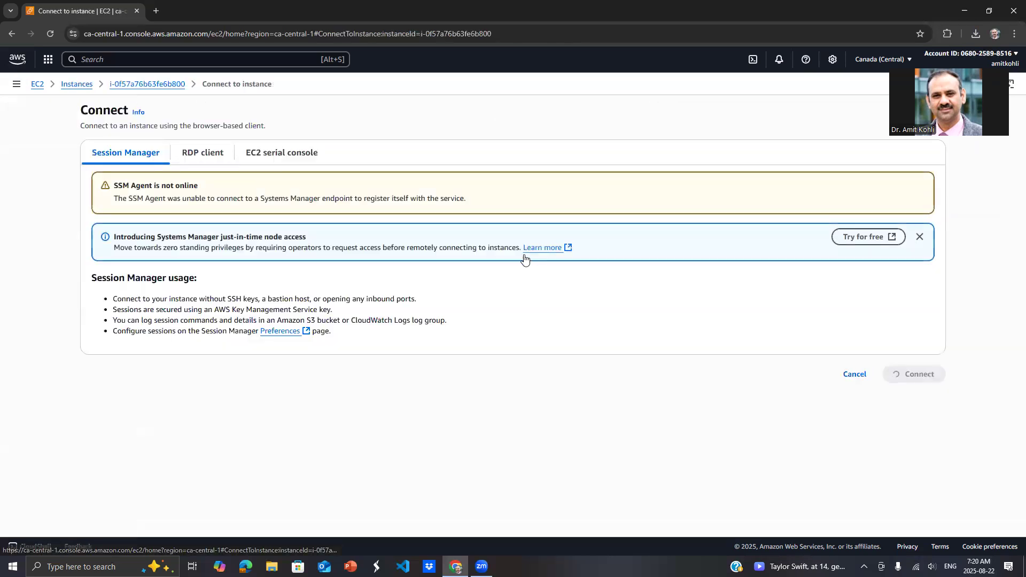
pyautogui.click(197, 155)
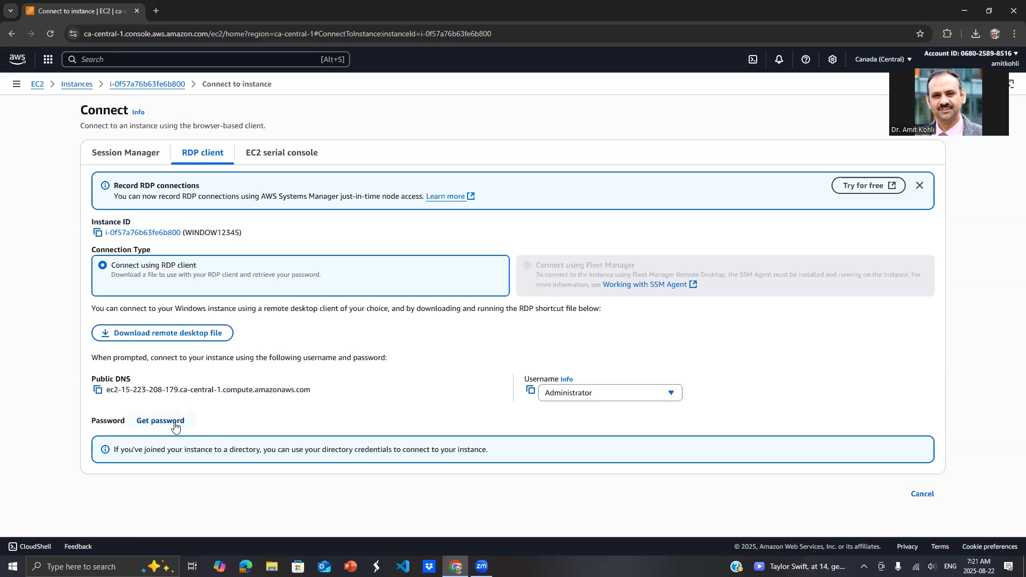
# Step: Download the remote desktop file and try to start a remote connection from it
pyautogui.click(211, 337)
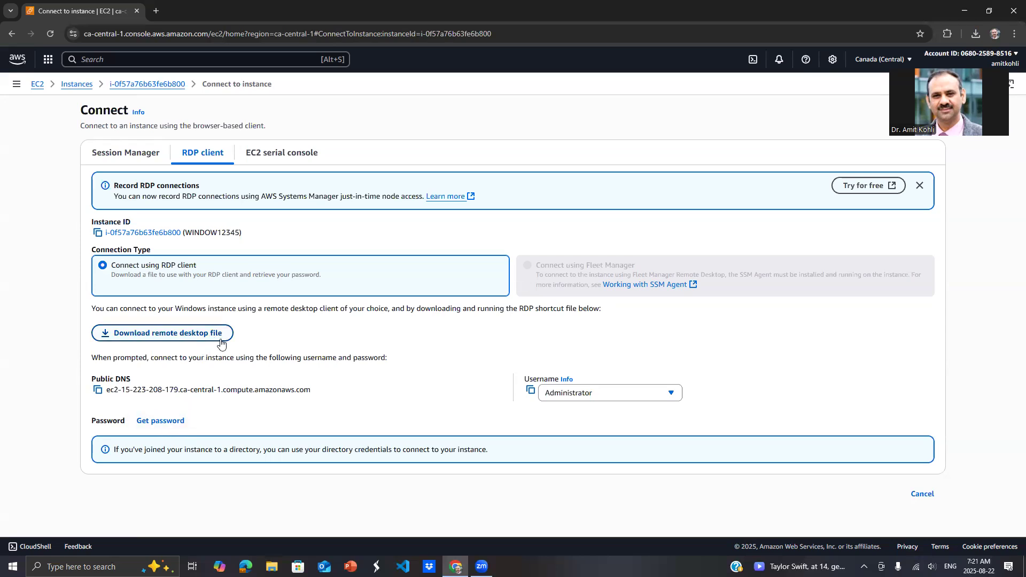
pyautogui.click(830, 62)
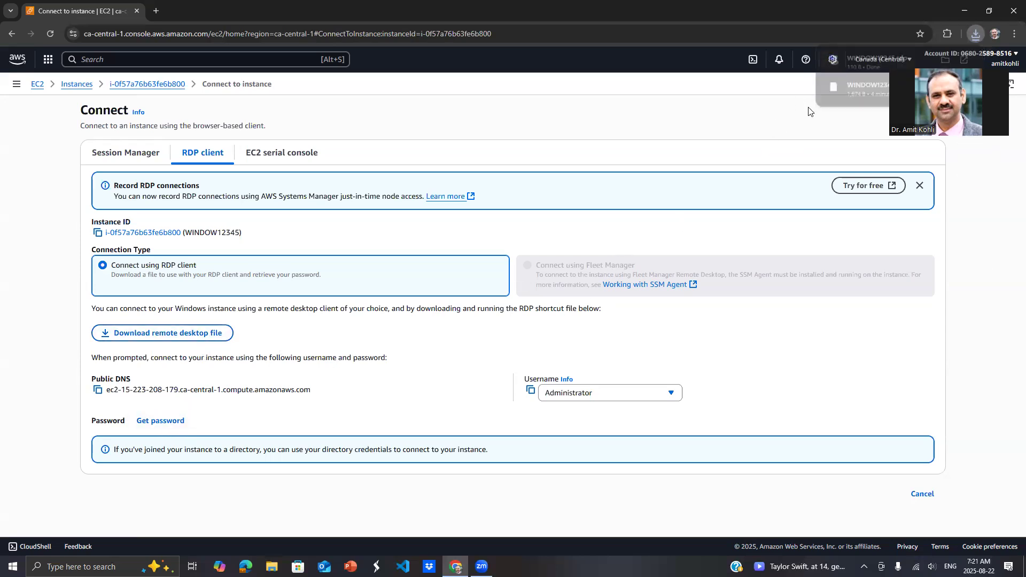
pyautogui.click(586, 341)
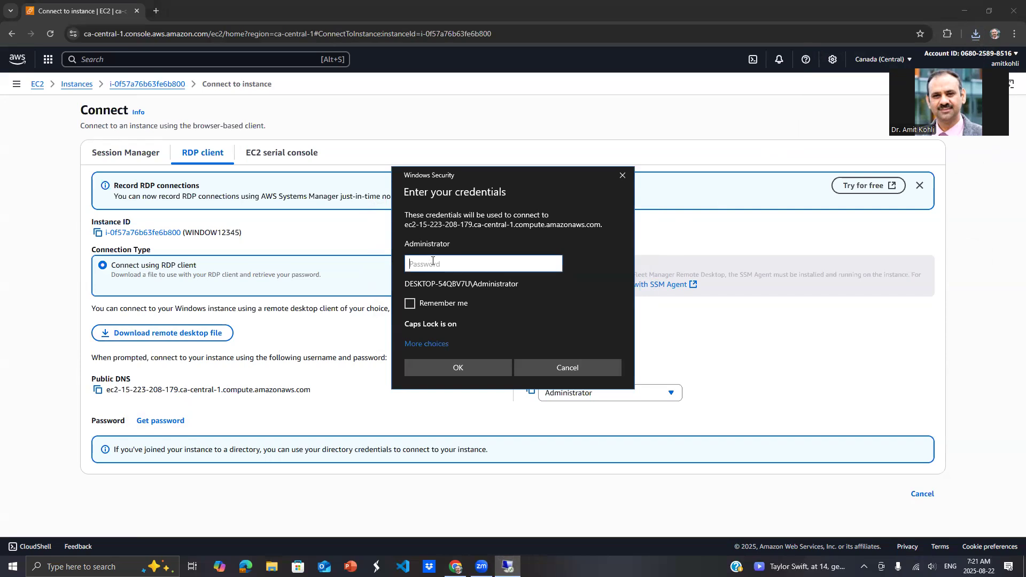
# Step: Retrieve the instance's Windows administrator password by uploading the private key file WINDOW12345KEY.pem and decrypting it
pyautogui.click(177, 422)
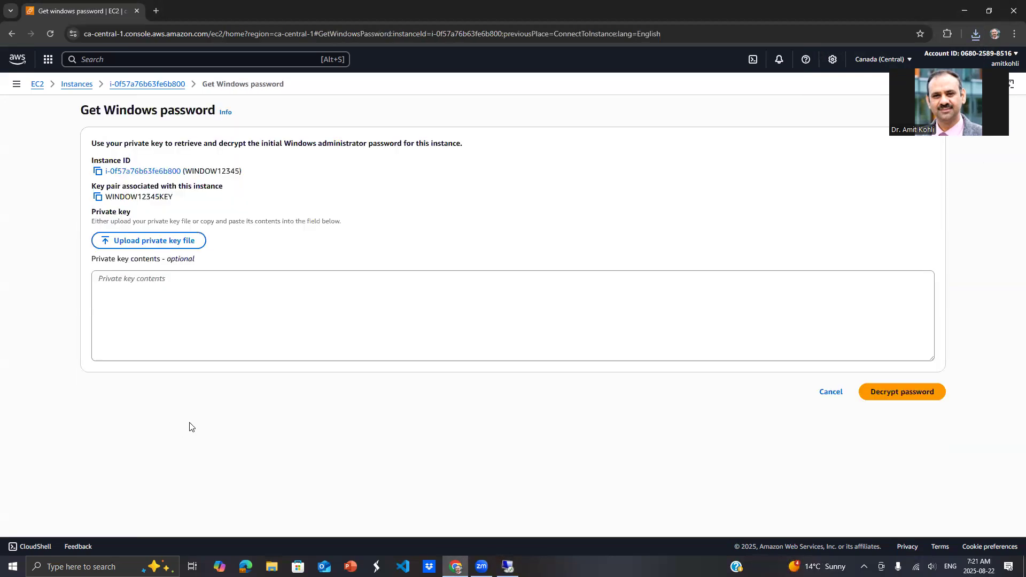
pyautogui.click(174, 243)
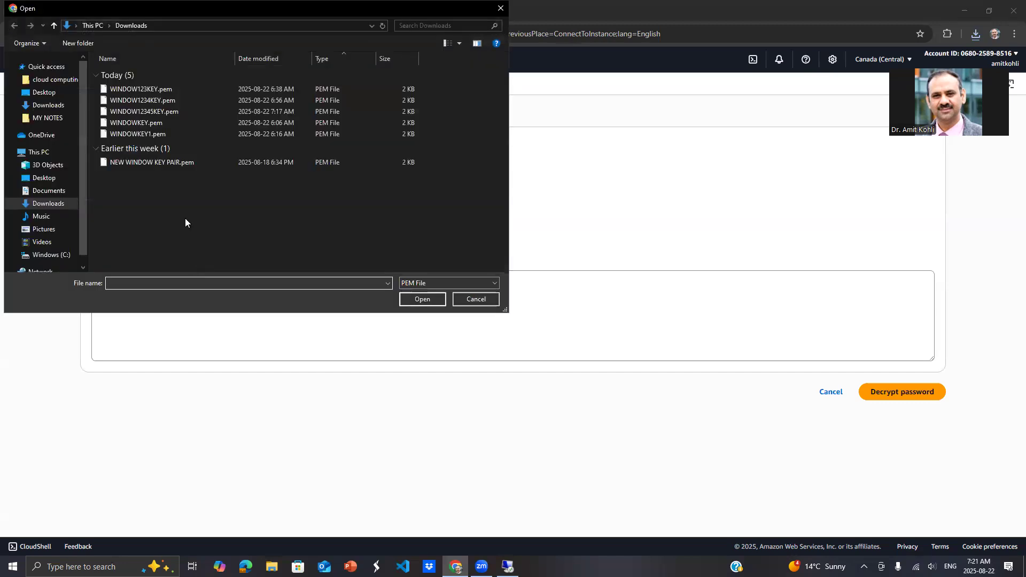
pyautogui.click(163, 111)
pyautogui.click(422, 298)
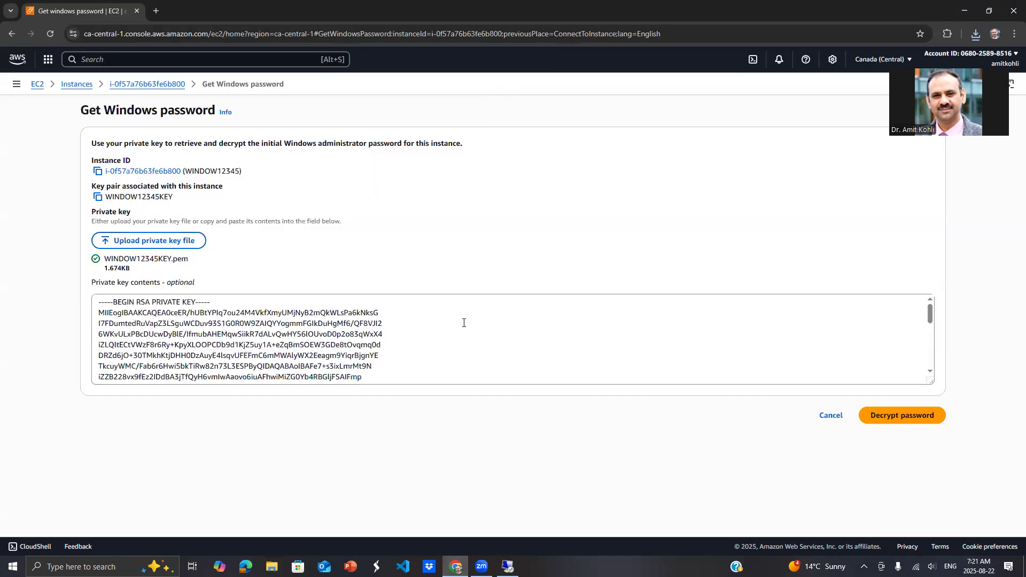
pyautogui.click(876, 421)
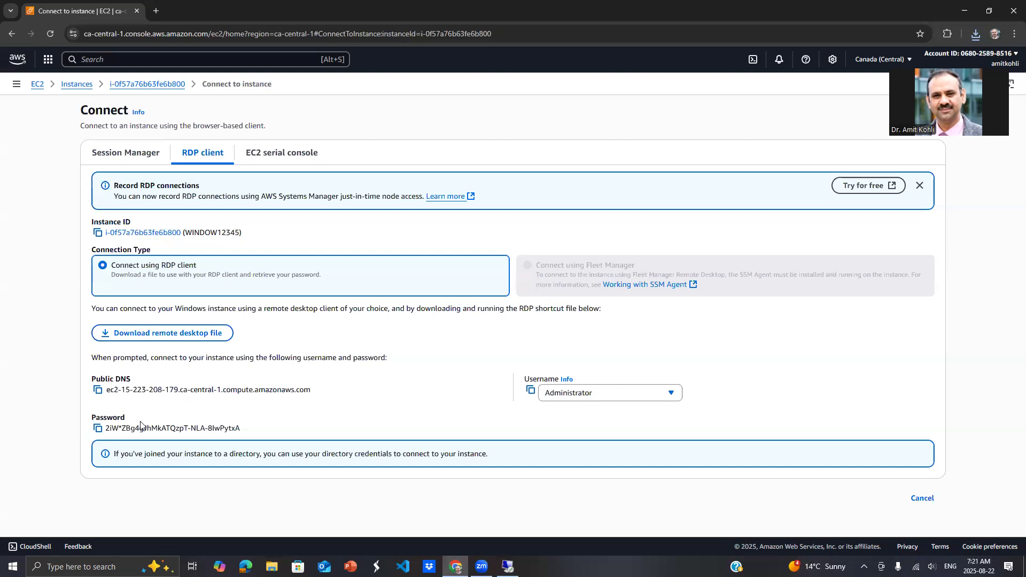
# Step: Copy the decrypted password, then download the remote desktop file and start the remote connection from it
pyautogui.click(97, 428)
pyautogui.click(165, 333)
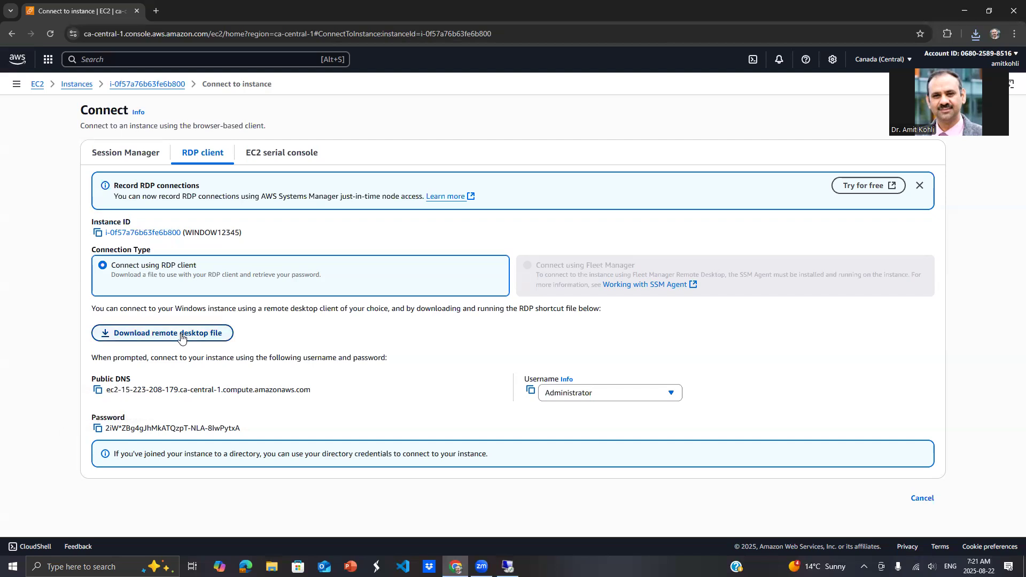
pyautogui.click(836, 64)
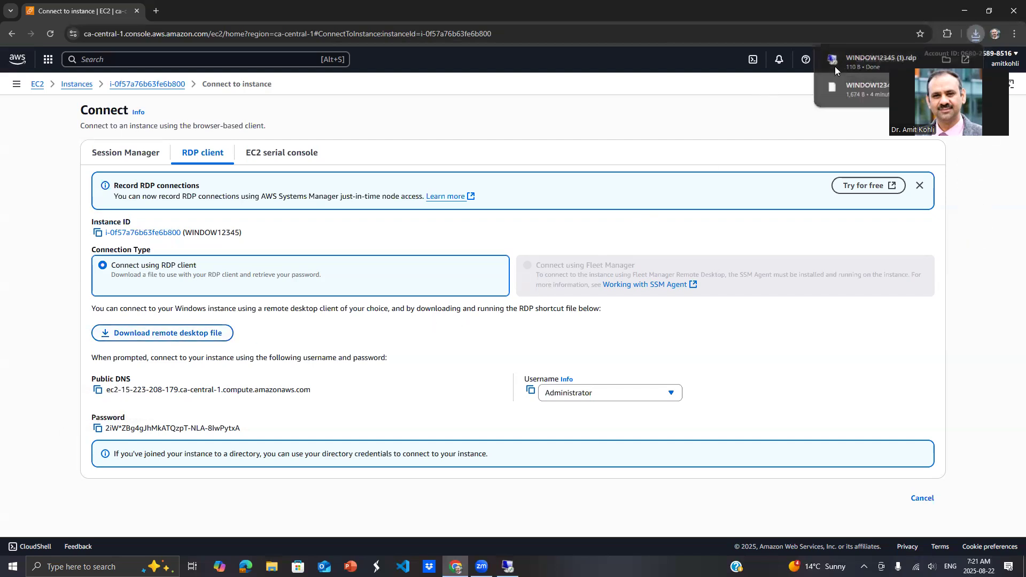
pyautogui.click(582, 340)
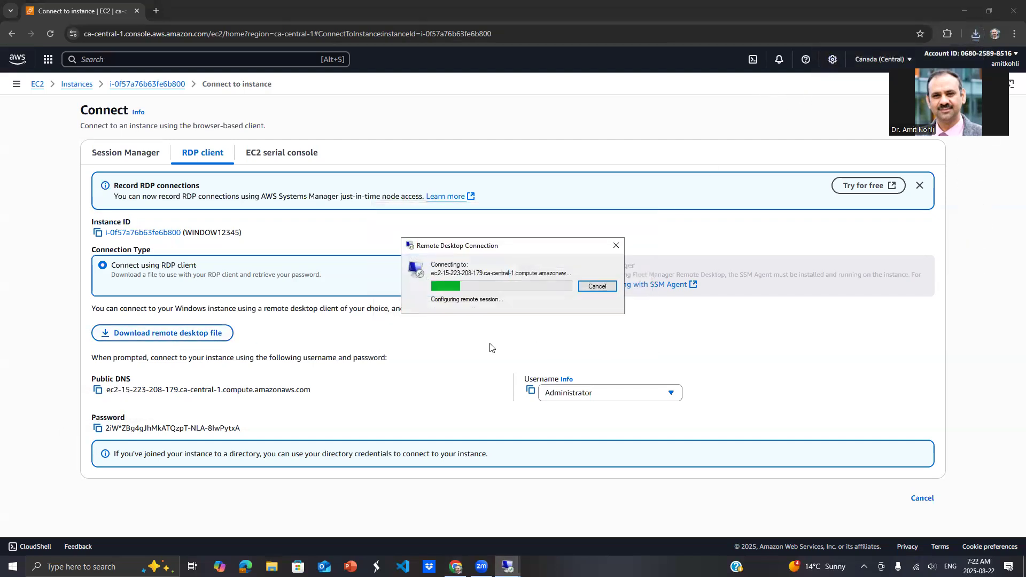
# Step: Sign in to the remote computer as Administrator with the copied password and connect despite the certificate errors
pyautogui.hotkey('ctrl', 'v')
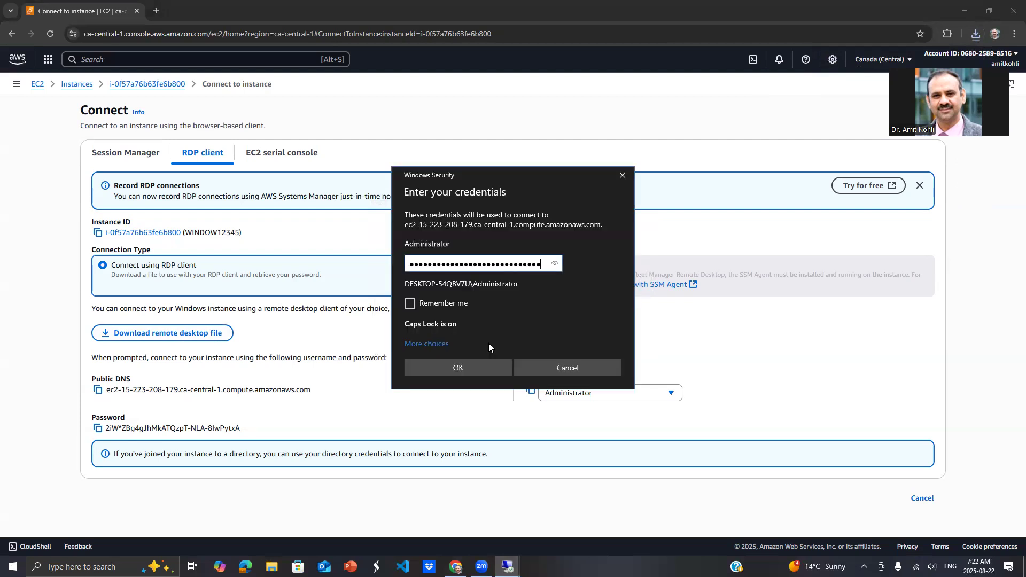
pyautogui.click(468, 367)
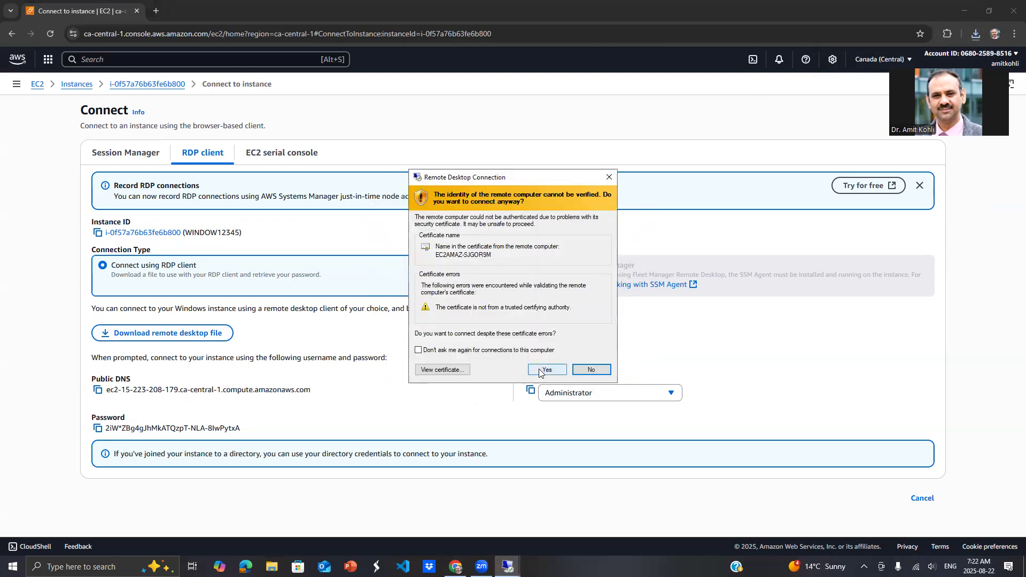
pyautogui.click(545, 370)
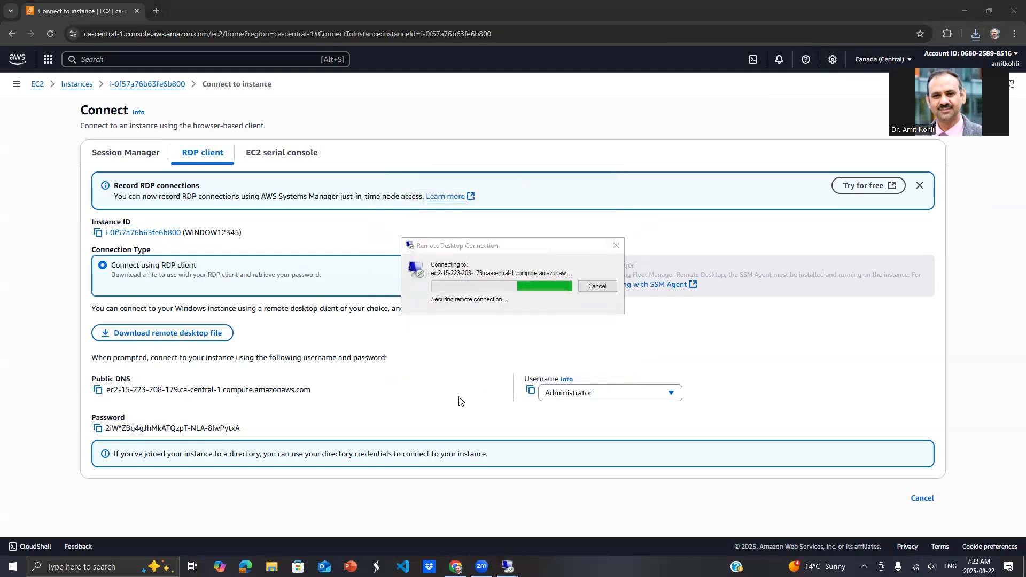
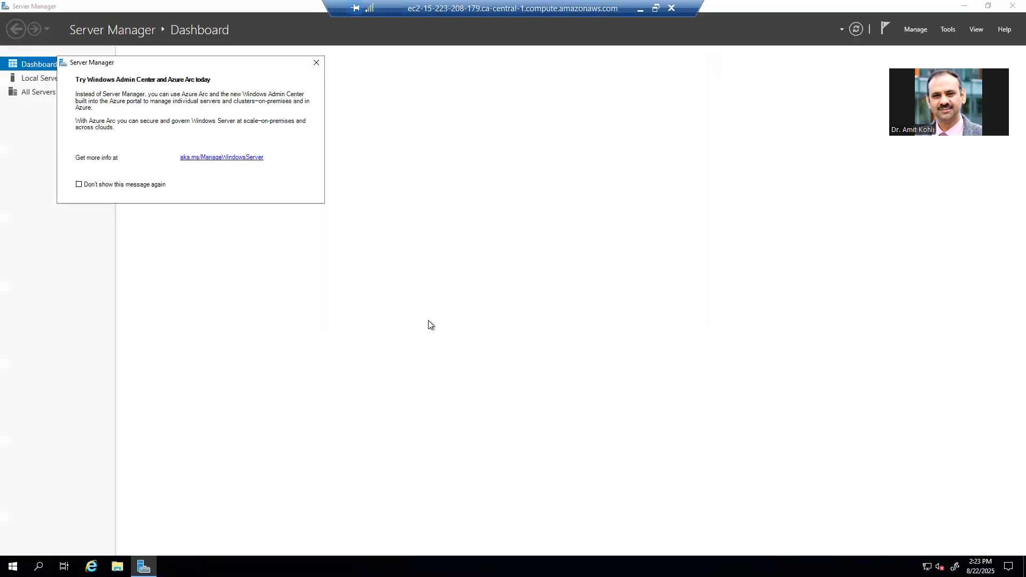
# Step: Dismiss the Windows Admin Center notice in Server Manager, then minimize and restore the WINDOW12345 remote session
pyautogui.click(317, 63)
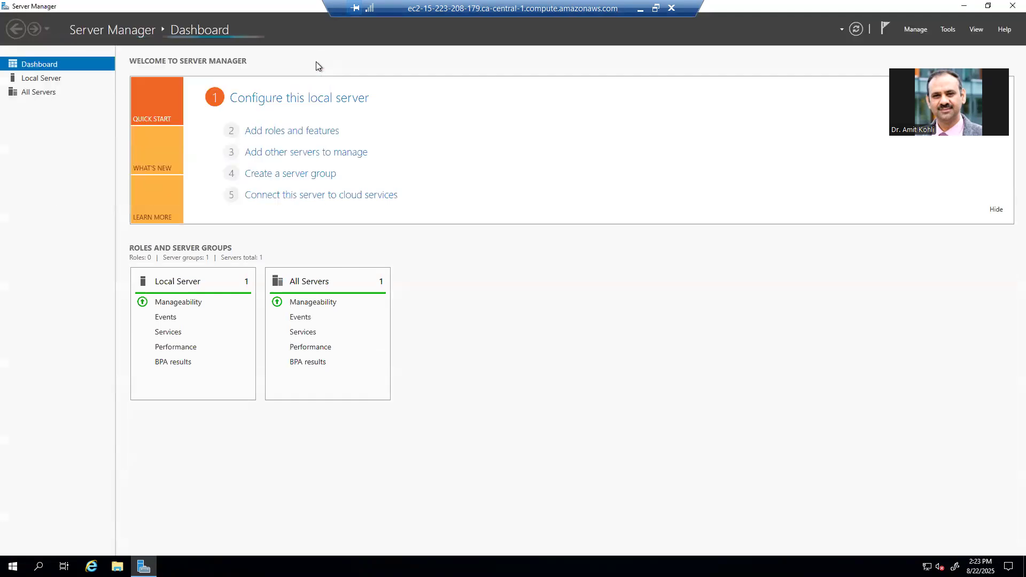
pyautogui.click(640, 10)
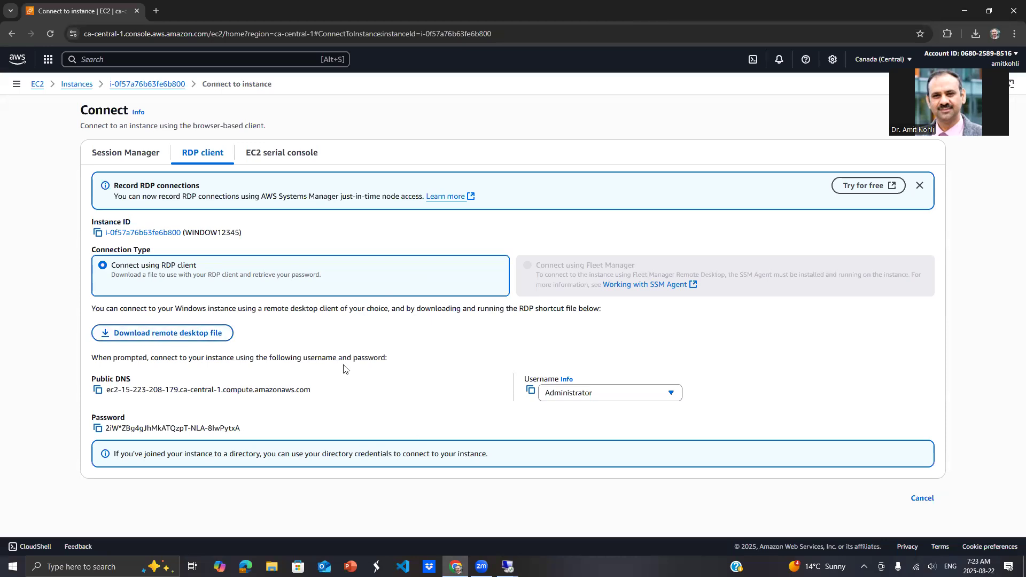
pyautogui.click(508, 566)
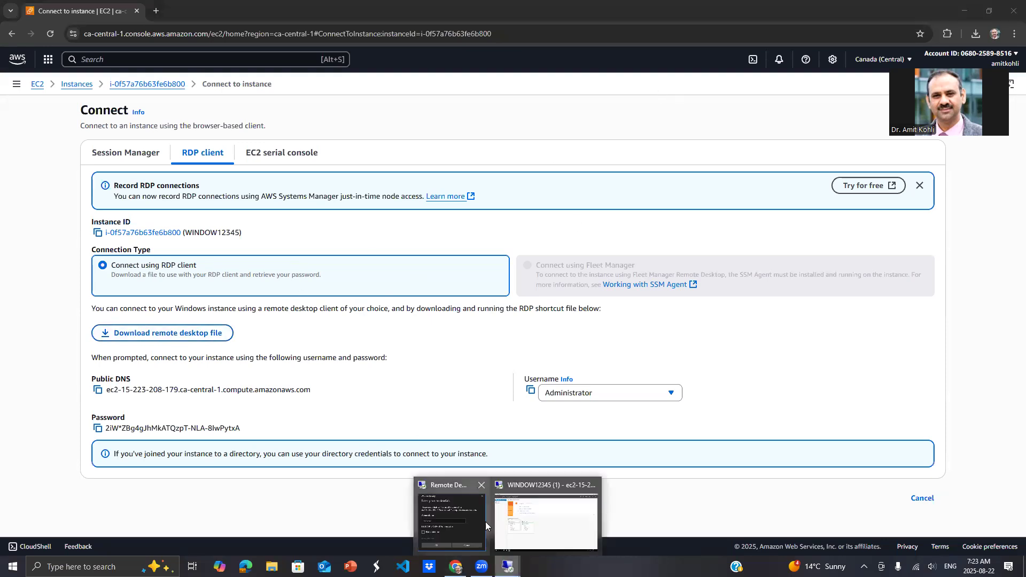
pyautogui.click(514, 519)
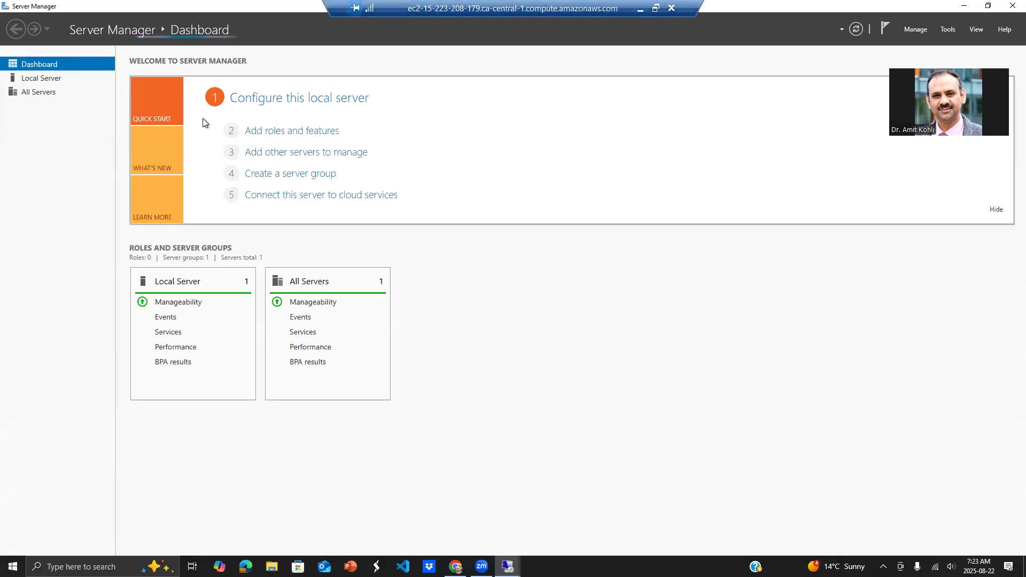
# Step: Open Computer Management, display the Users folder of Local Users and Groups, and widen the Name column
pyautogui.click(947, 33)
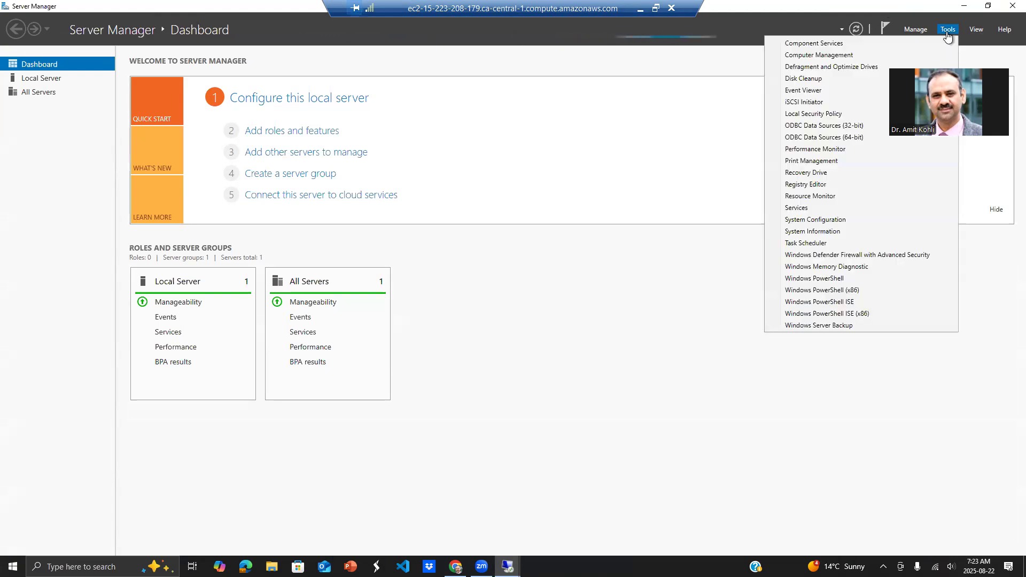
pyautogui.click(825, 55)
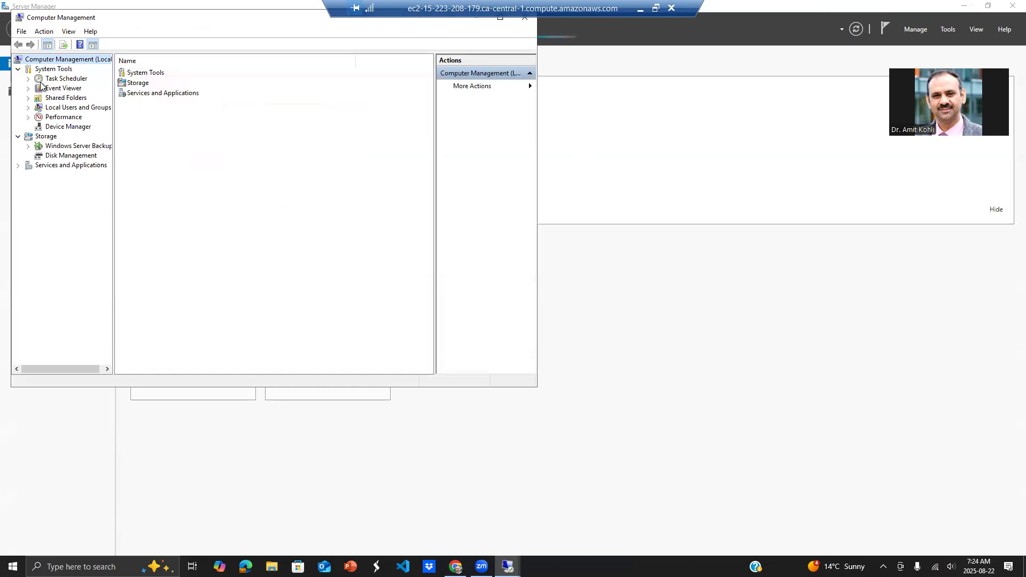
pyautogui.click(65, 109)
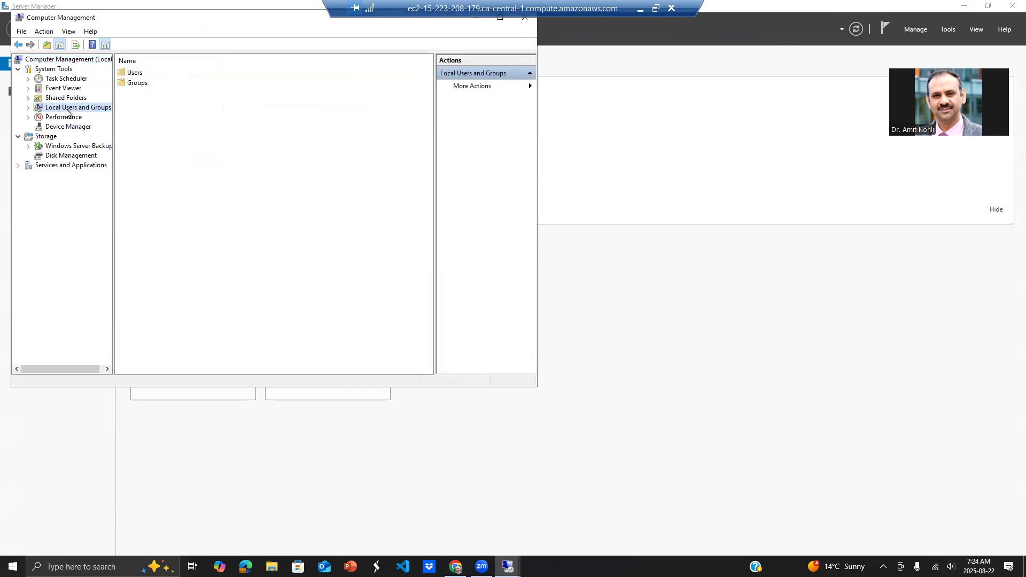
pyautogui.click(136, 73)
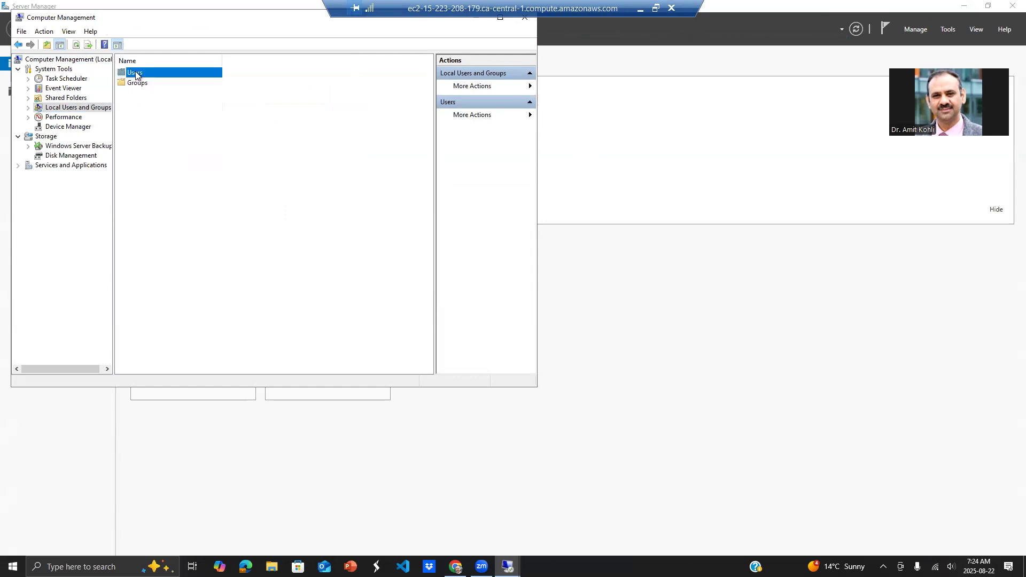
pyautogui.doubleClick(135, 75)
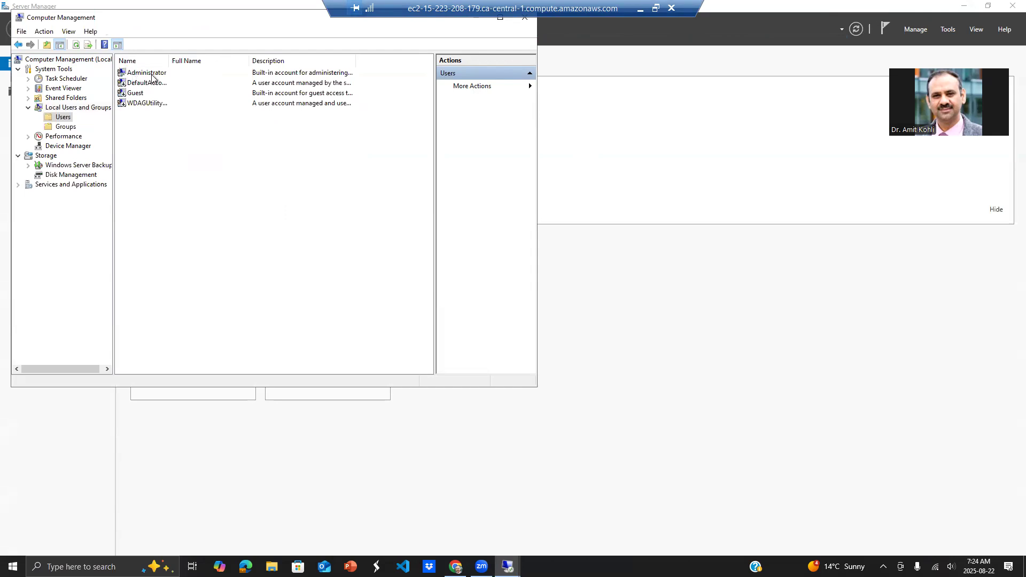
pyautogui.moveTo(169, 59); pyautogui.dragTo(202, 59)
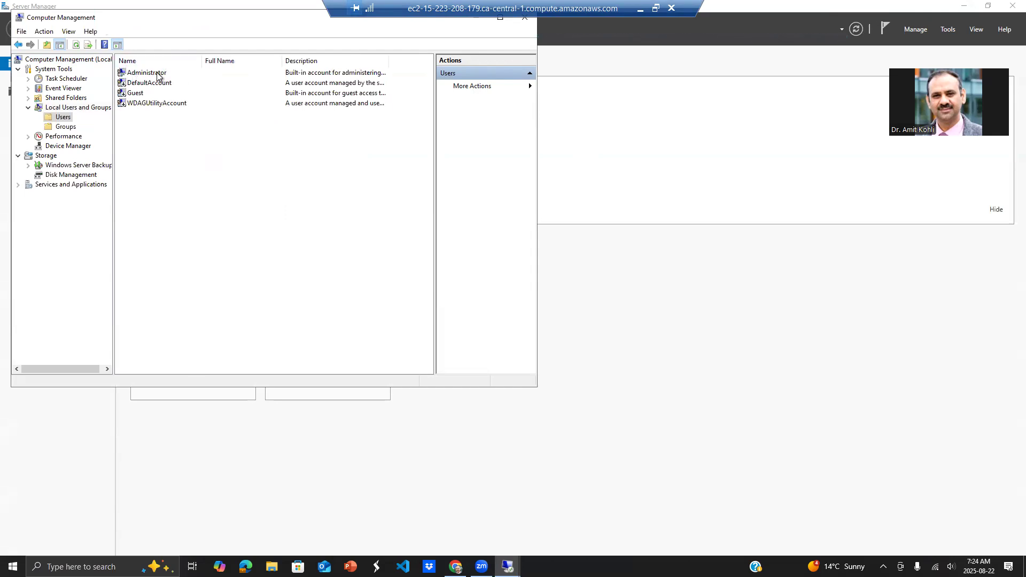
# Step: Reset the local Administrator account's password, entering and confirming the new password
pyautogui.click(157, 74)
pyautogui.rightClick(157, 74)
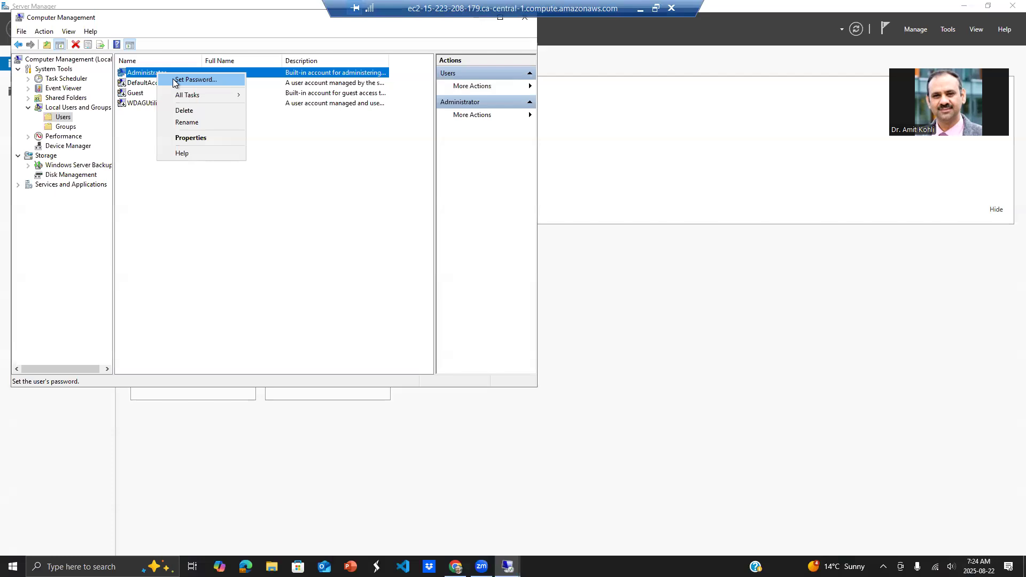
pyautogui.click(174, 80)
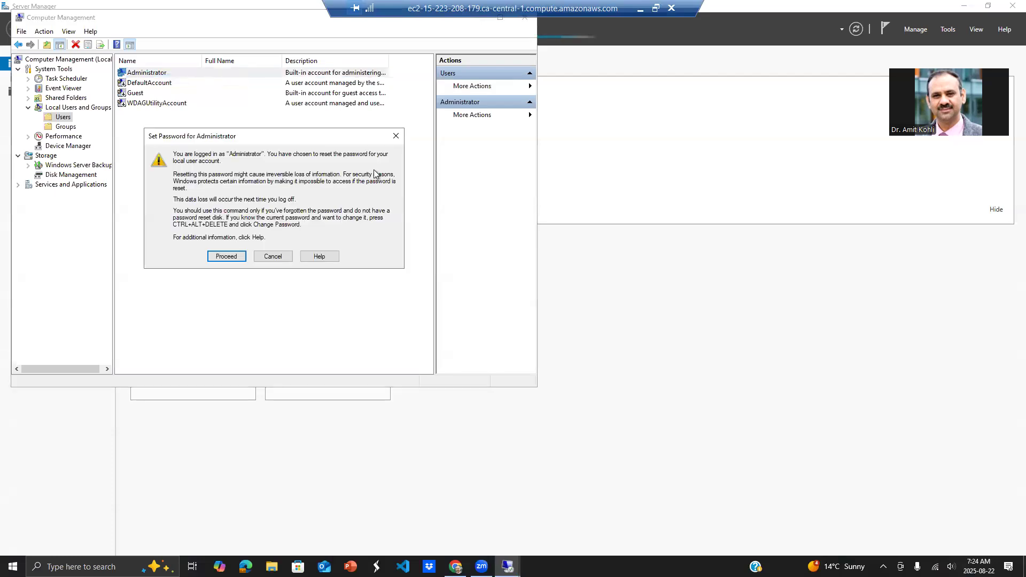
pyautogui.click(229, 256)
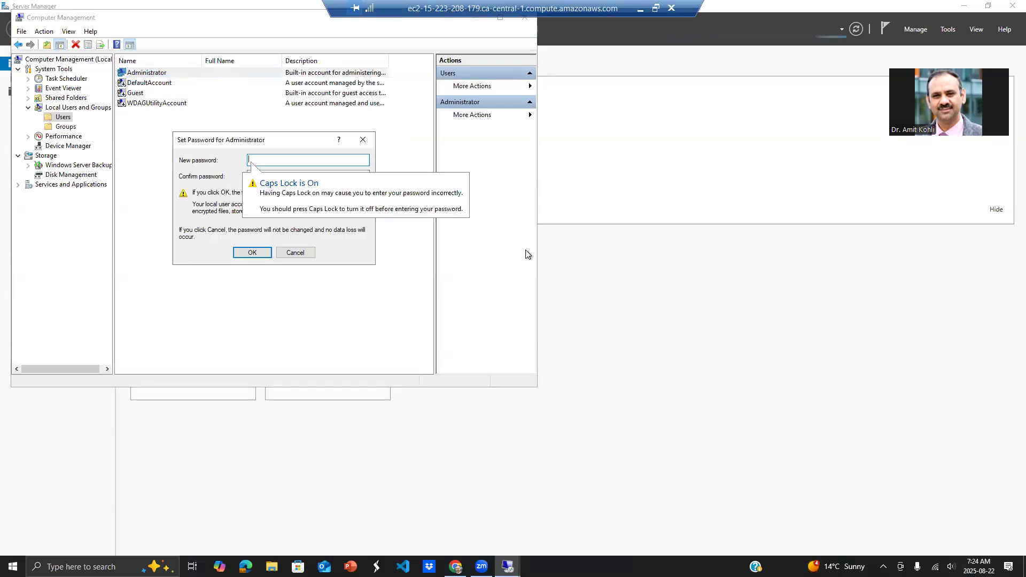
pyautogui.press('capslock')
pyautogui.write('*****')
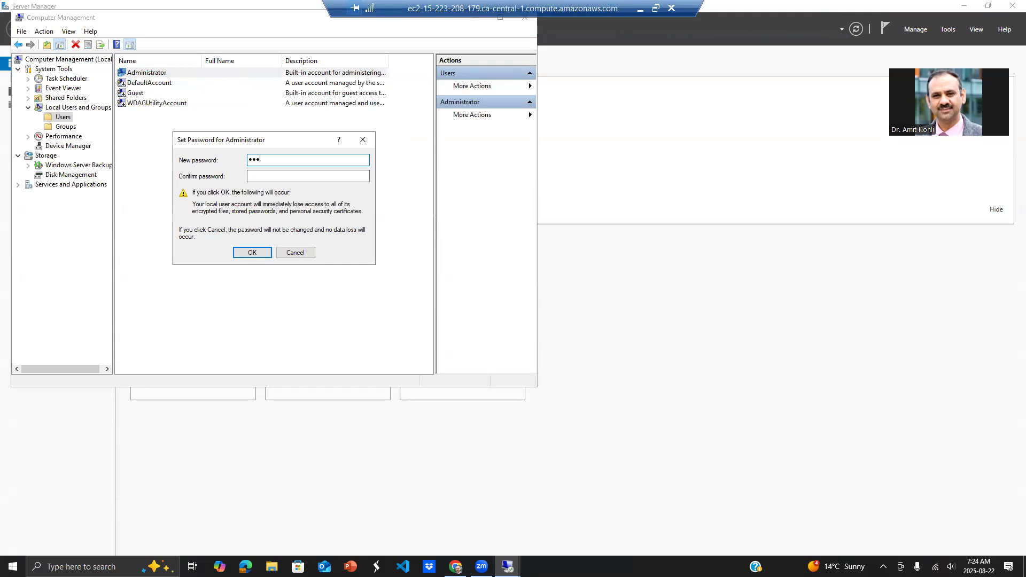
pyautogui.write('********')
pyautogui.click(289, 178)
pyautogui.write('*')
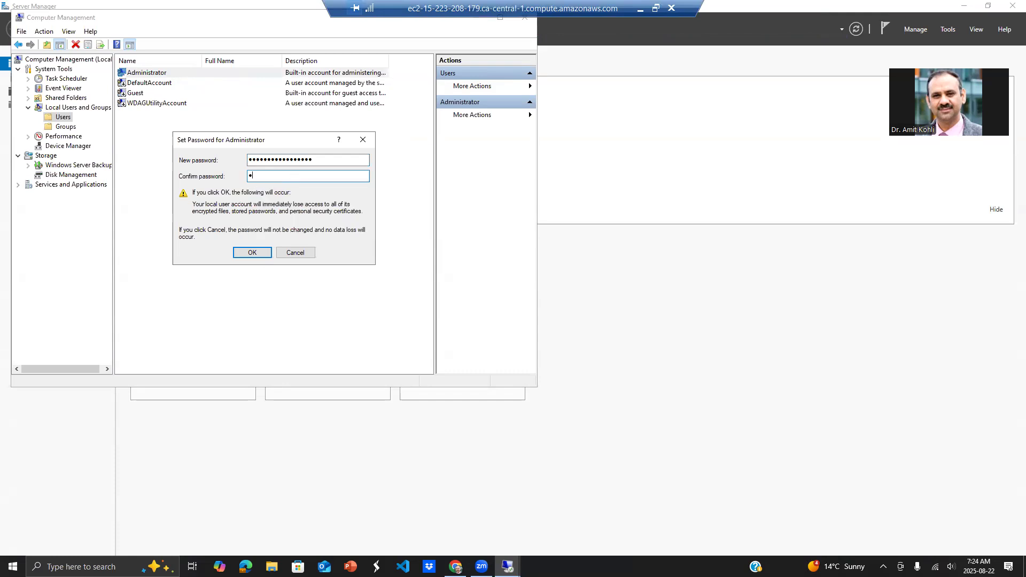
pyautogui.write('**********')
pyautogui.click(251, 253)
pyautogui.click(304, 231)
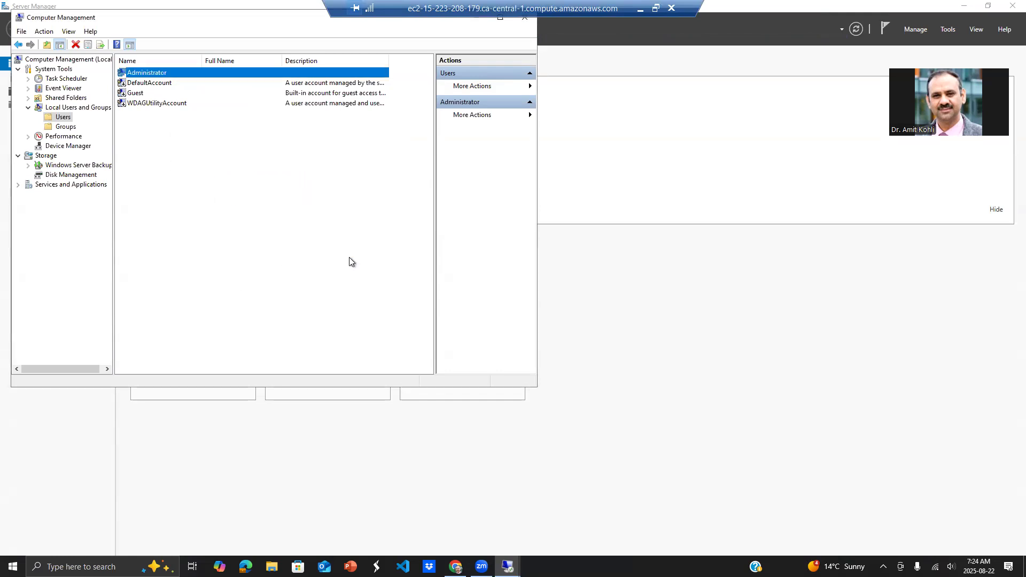
# Step: Close Computer Management and disconnect the remote session to WINDOW12345
pyautogui.click(522, 23)
pyautogui.click(671, 8)
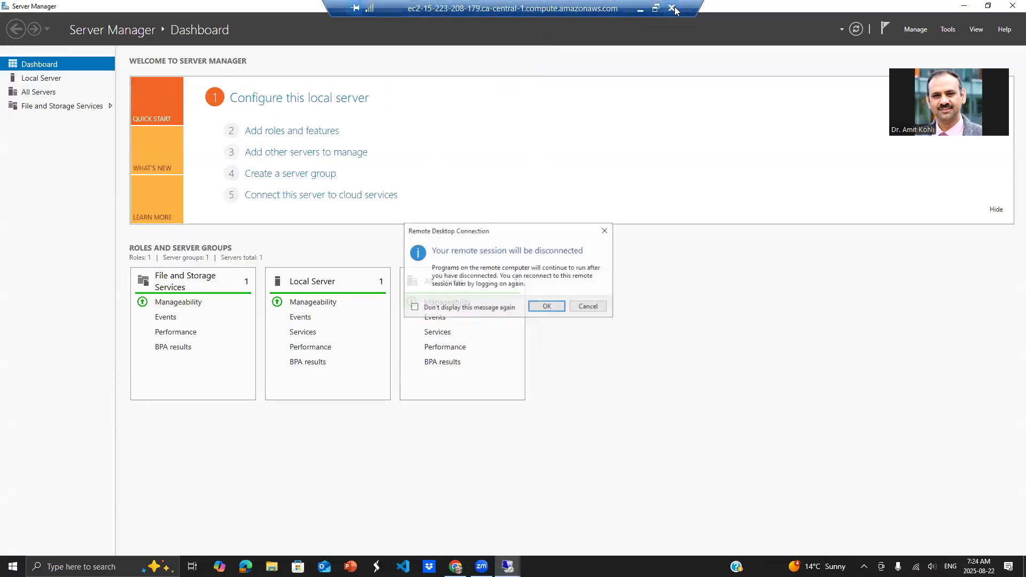
pyautogui.click(552, 309)
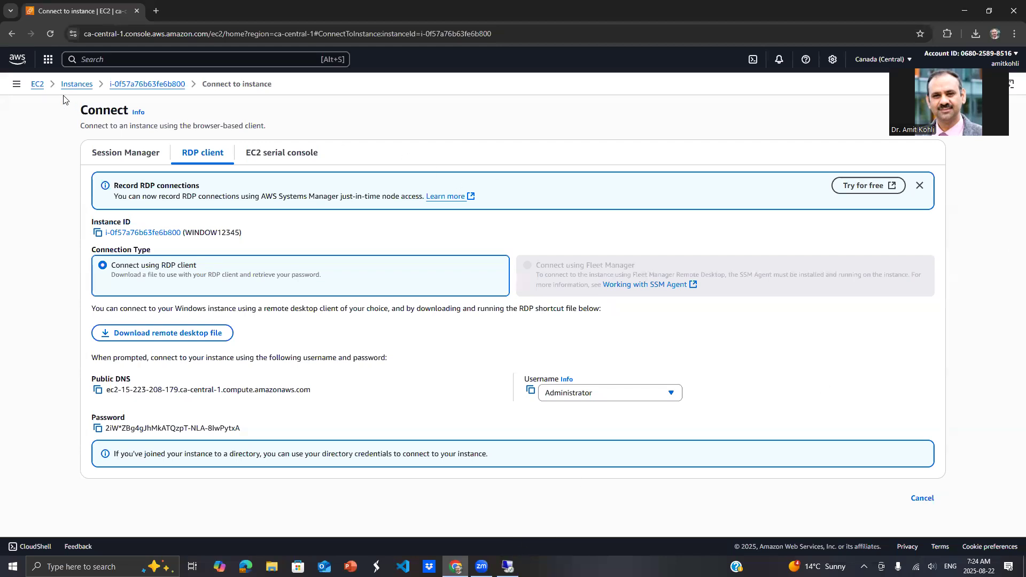
# Step: Show the running EC2 instances and copy the public IPv4 address of WINDOW12345
pyautogui.click(37, 85)
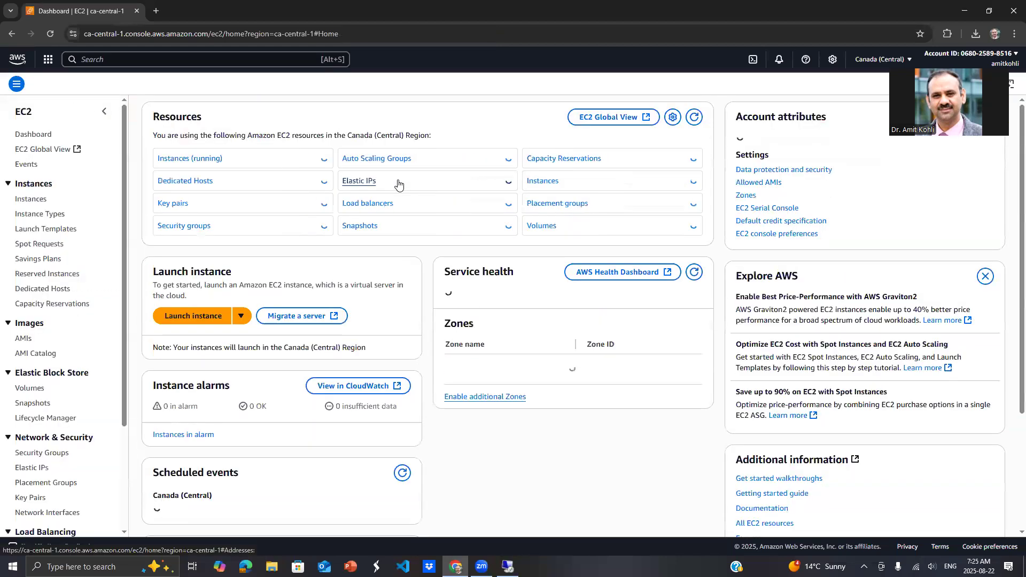
pyautogui.click(182, 159)
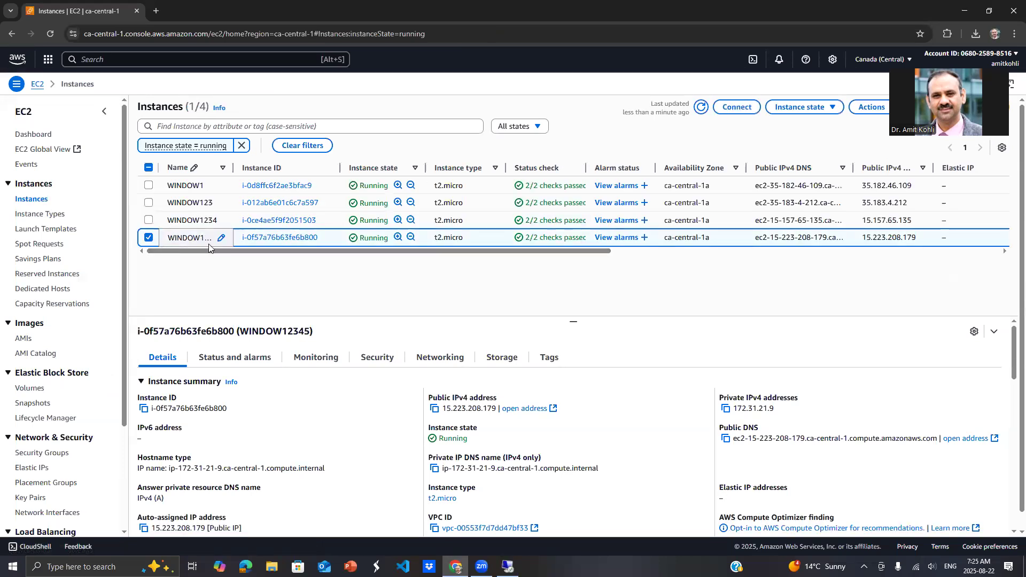
pyautogui.click(434, 410)
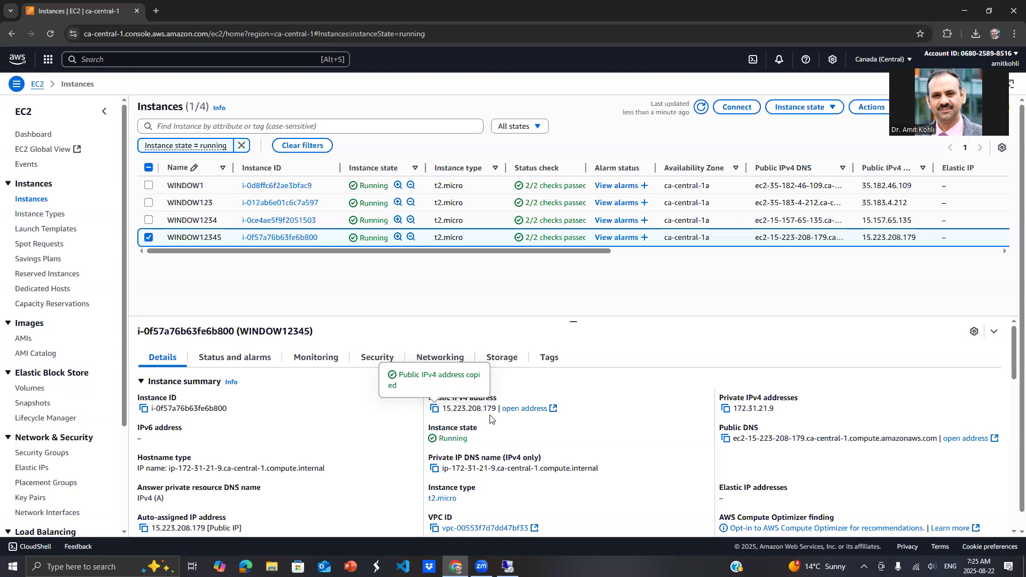
# Step: Launch Remote Desktop Connection from the Windows Run dialog with the command mstsc
pyautogui.press('super+r')
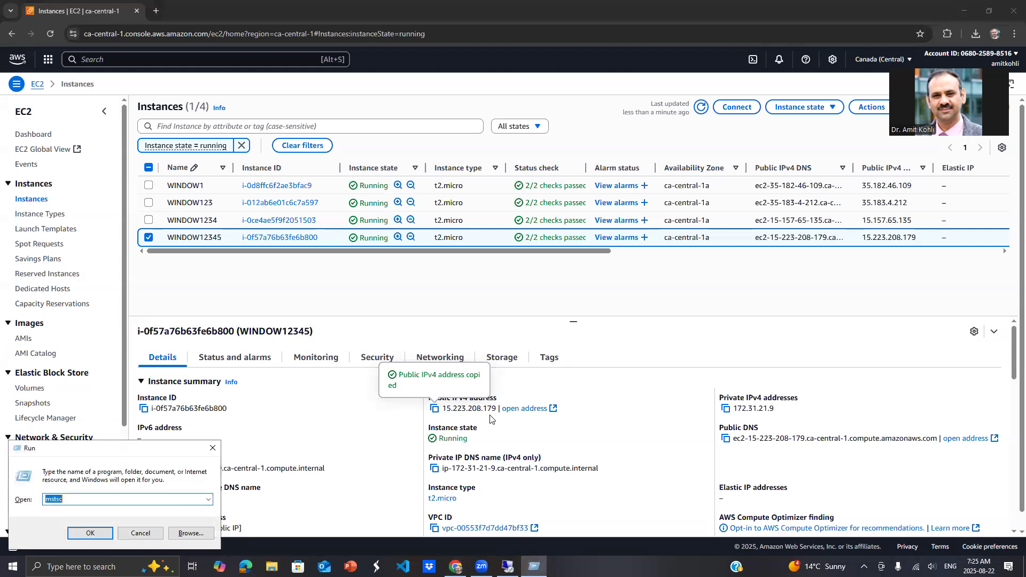
pyautogui.moveTo(141, 451); pyautogui.dragTo(425, 167)
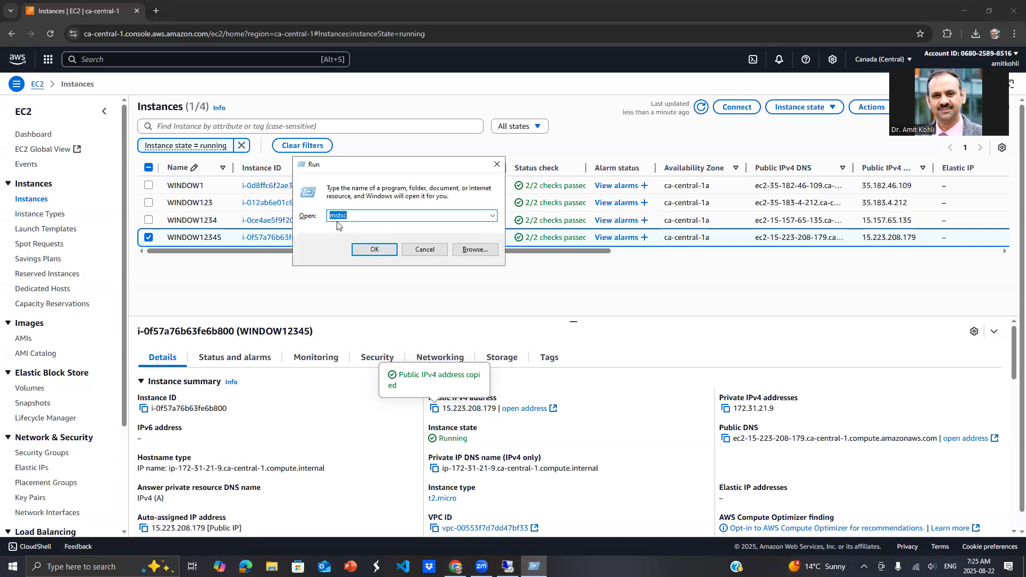
pyautogui.write('mstsc')
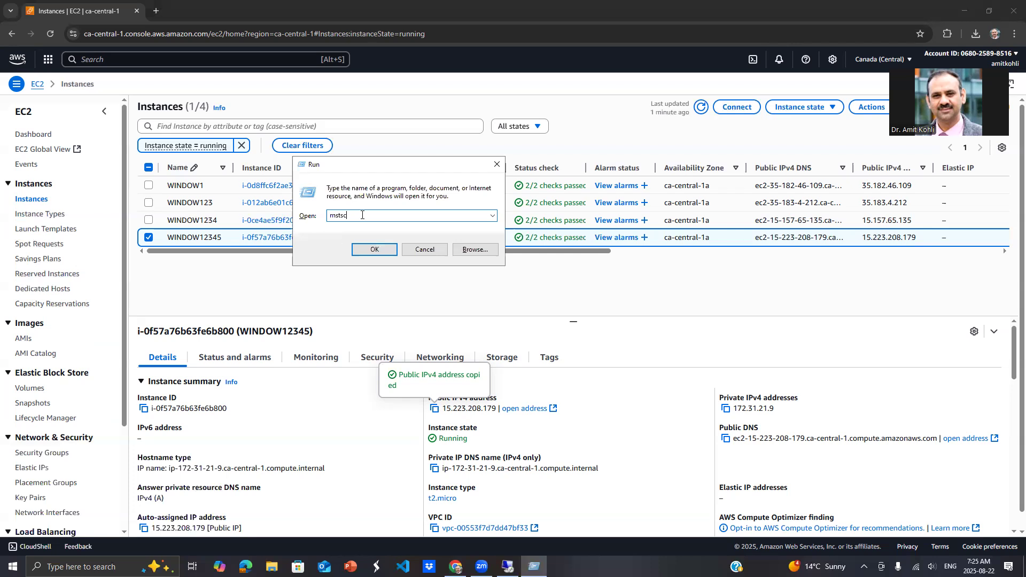
pyautogui.click(375, 250)
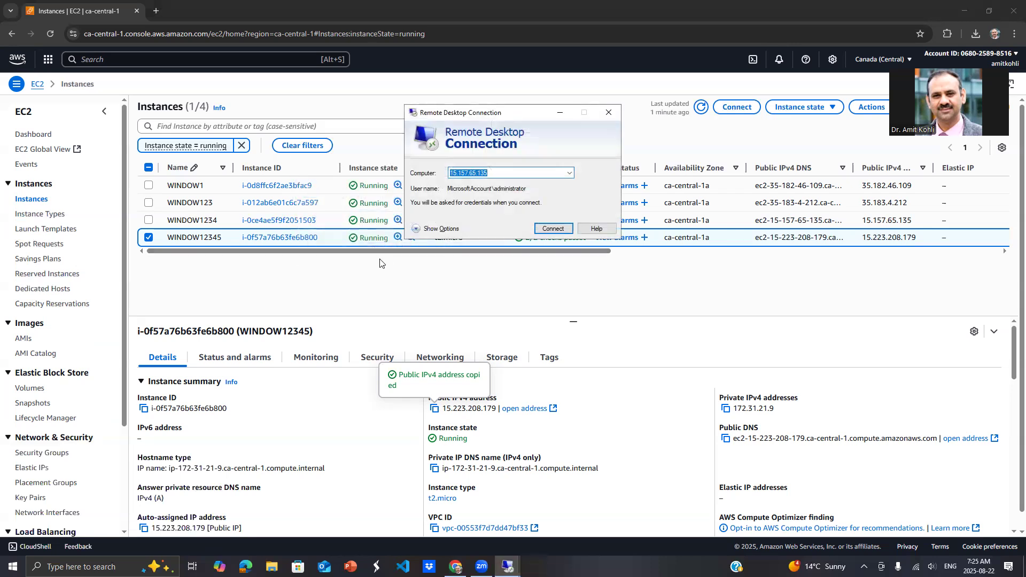
# Step: Replace the computer address with the copied IP 15.223.208.179 and start connecting to it
pyautogui.moveTo(470, 172); pyautogui.dragTo(449, 170)
pyautogui.doubleClick(449, 172)
pyautogui.hotkey('ctrl', 'v')
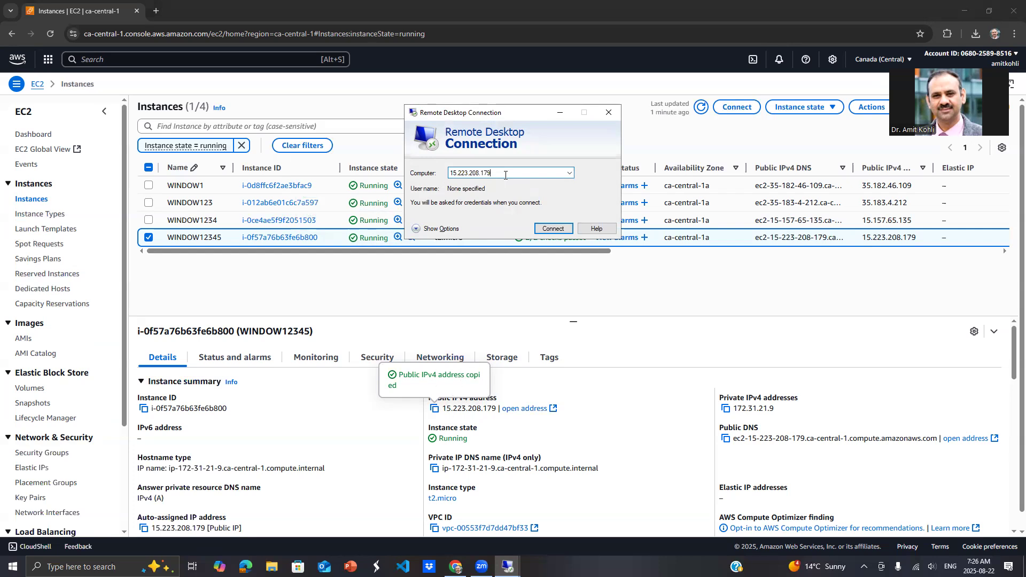
pyautogui.click(550, 229)
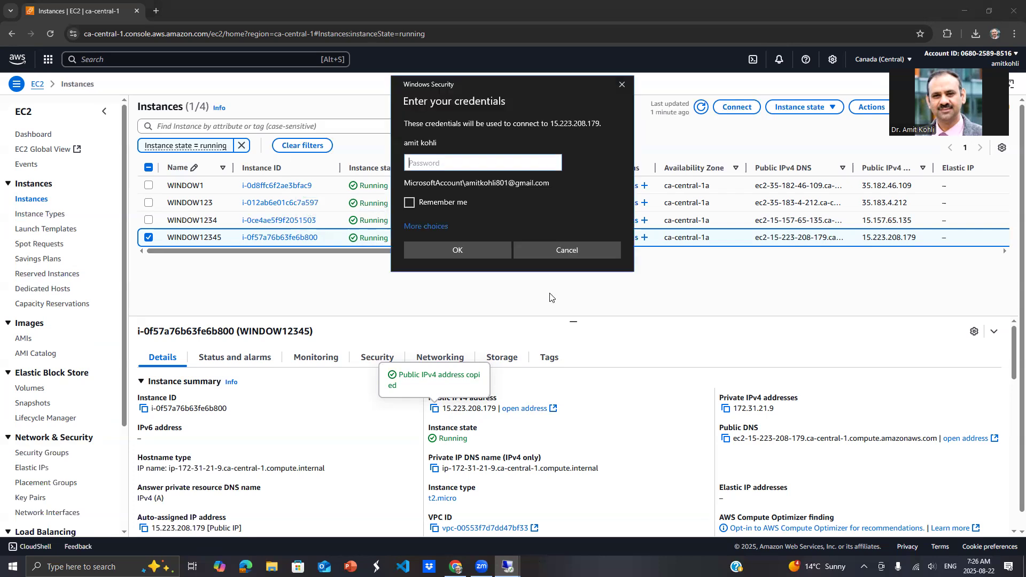
# Step: Sign in with a different account as administrator, entering the new account password, and connect despite the certificate errors
pyautogui.click(425, 226)
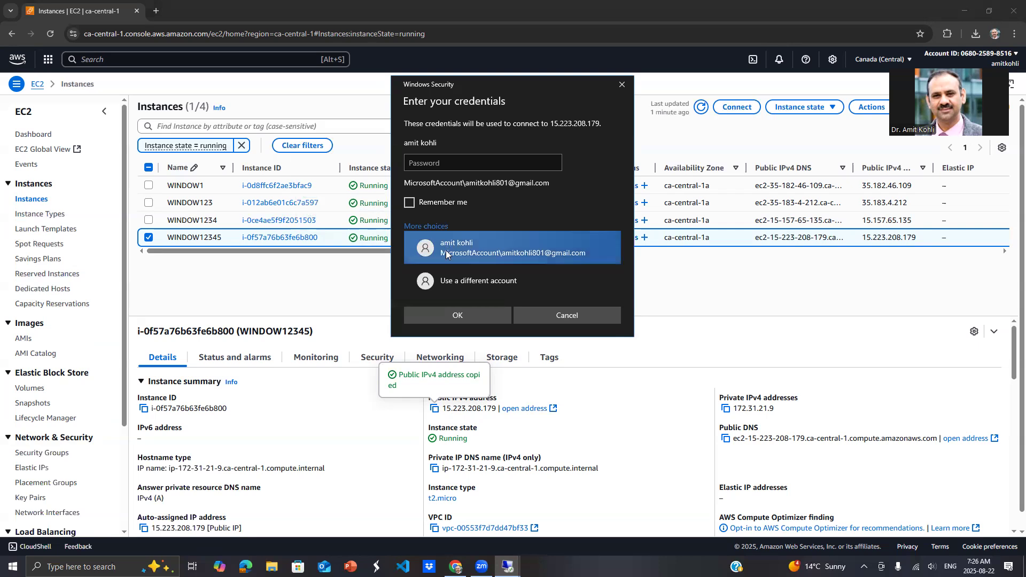
pyautogui.click(456, 283)
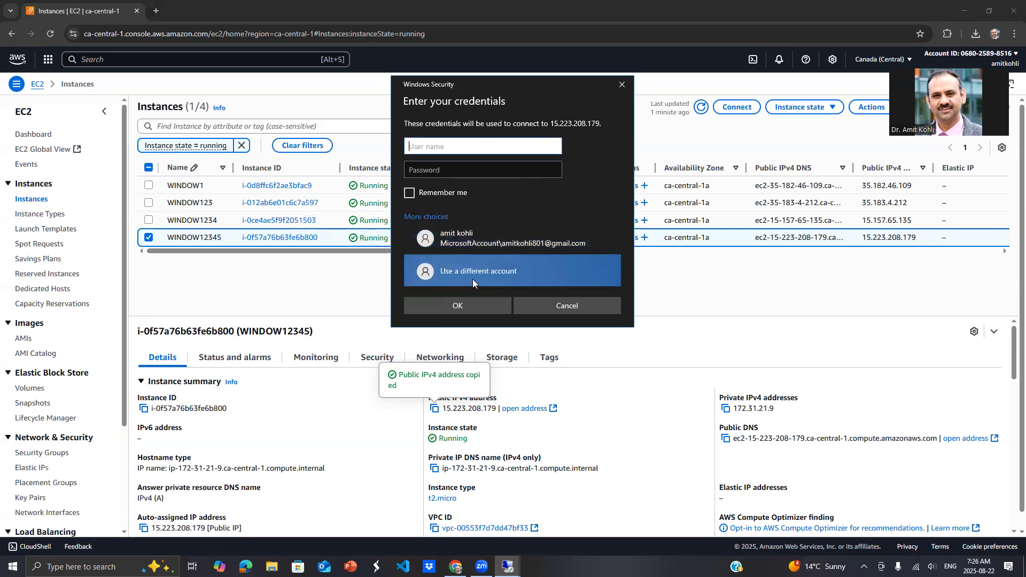
pyautogui.write('administrator')
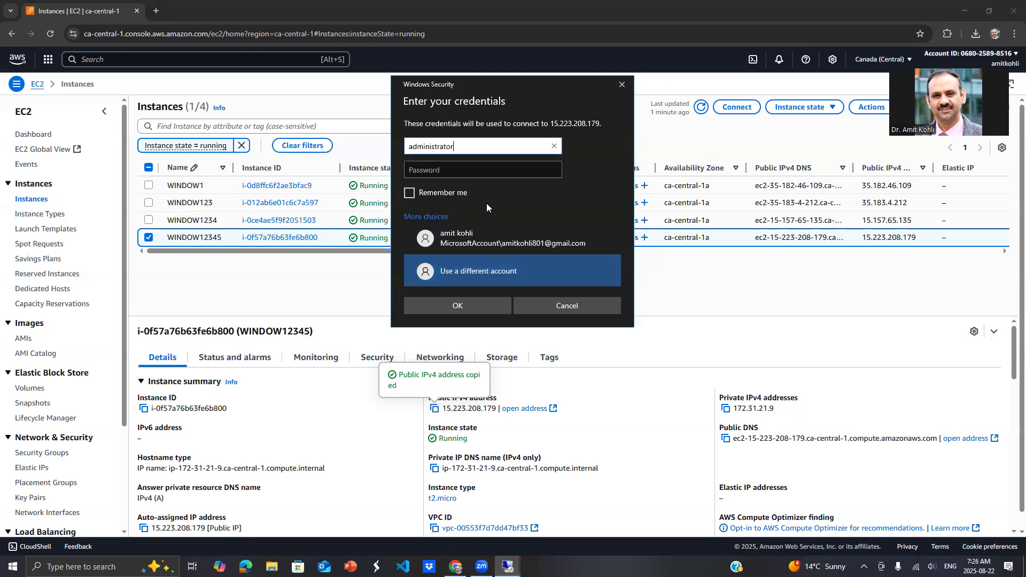
pyautogui.click(443, 168)
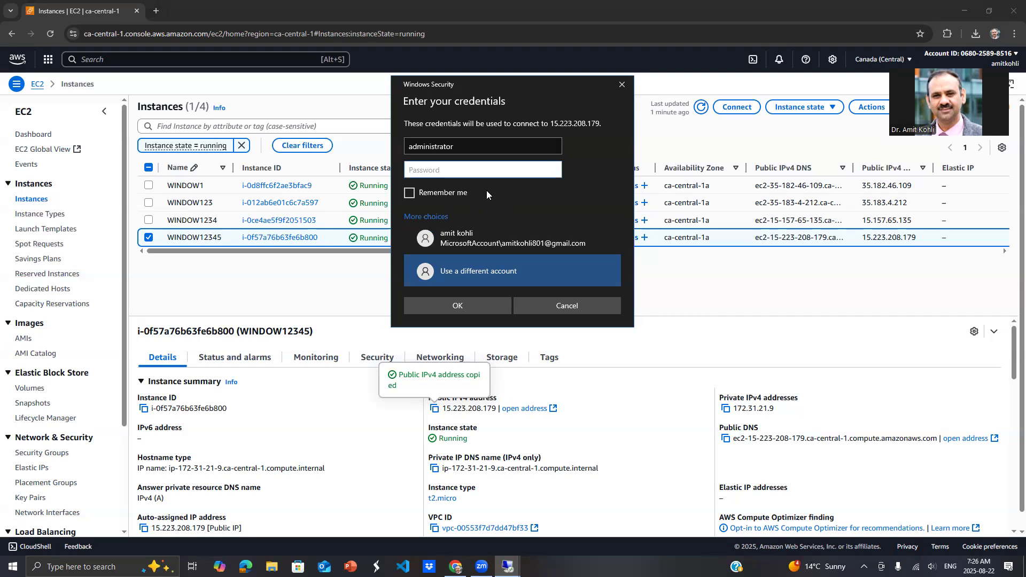
pyautogui.write('*********')
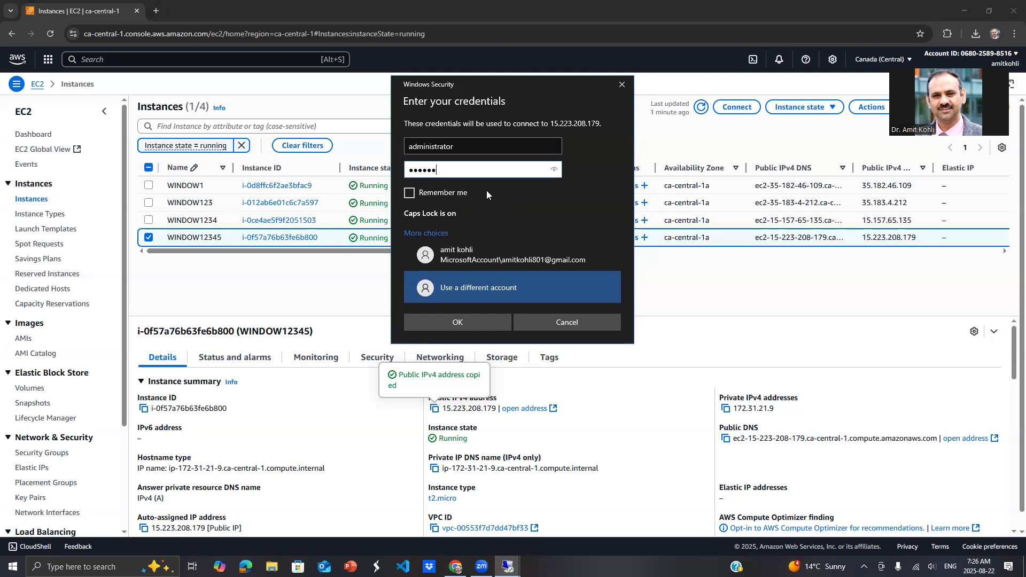
pyautogui.write('**')
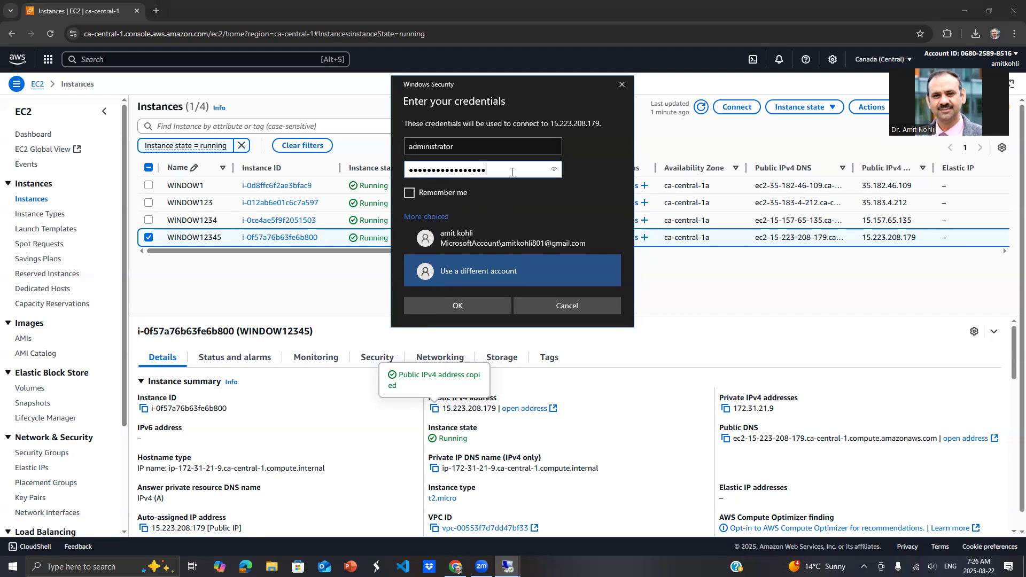
pyautogui.click(455, 309)
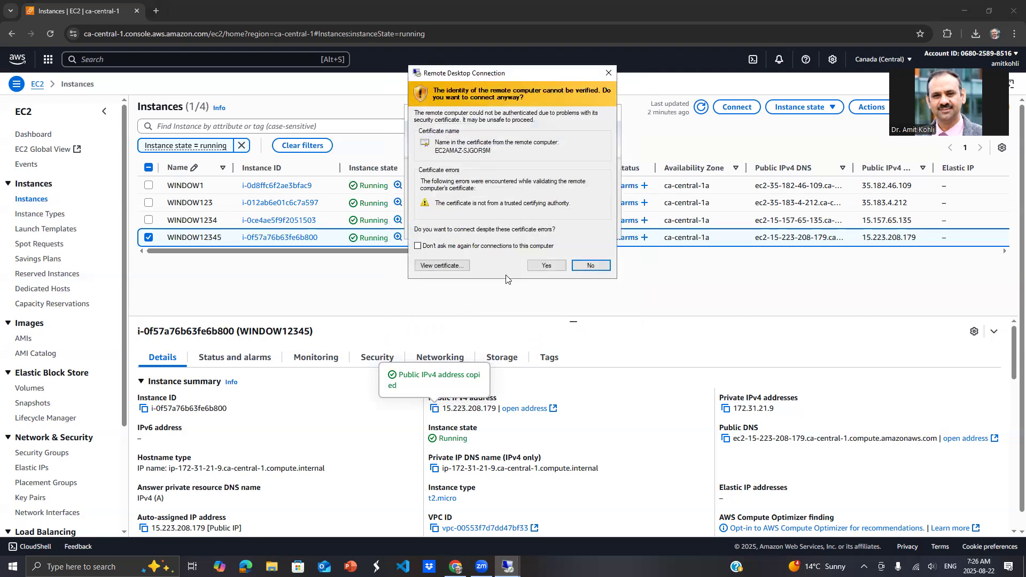
pyautogui.click(542, 265)
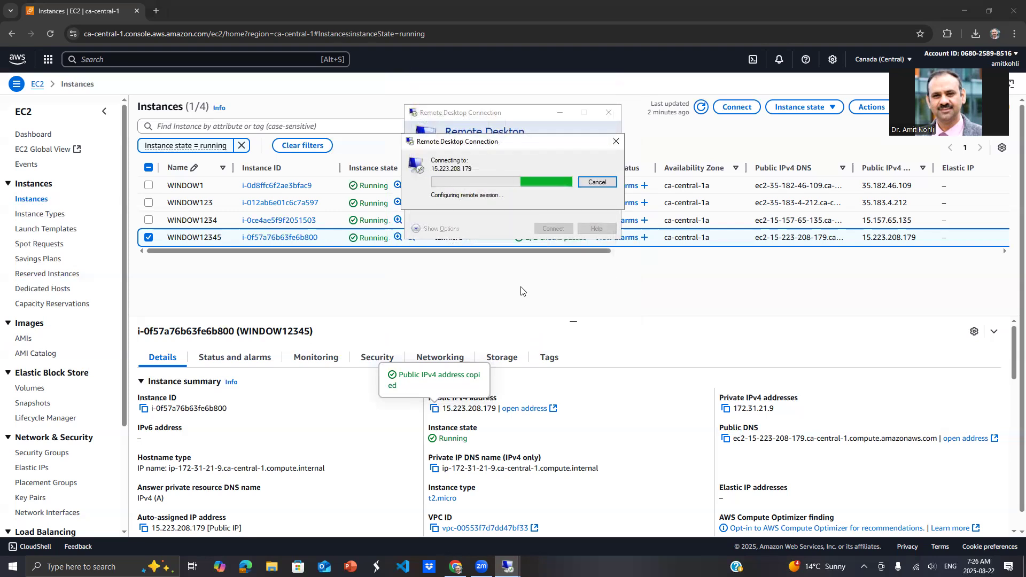